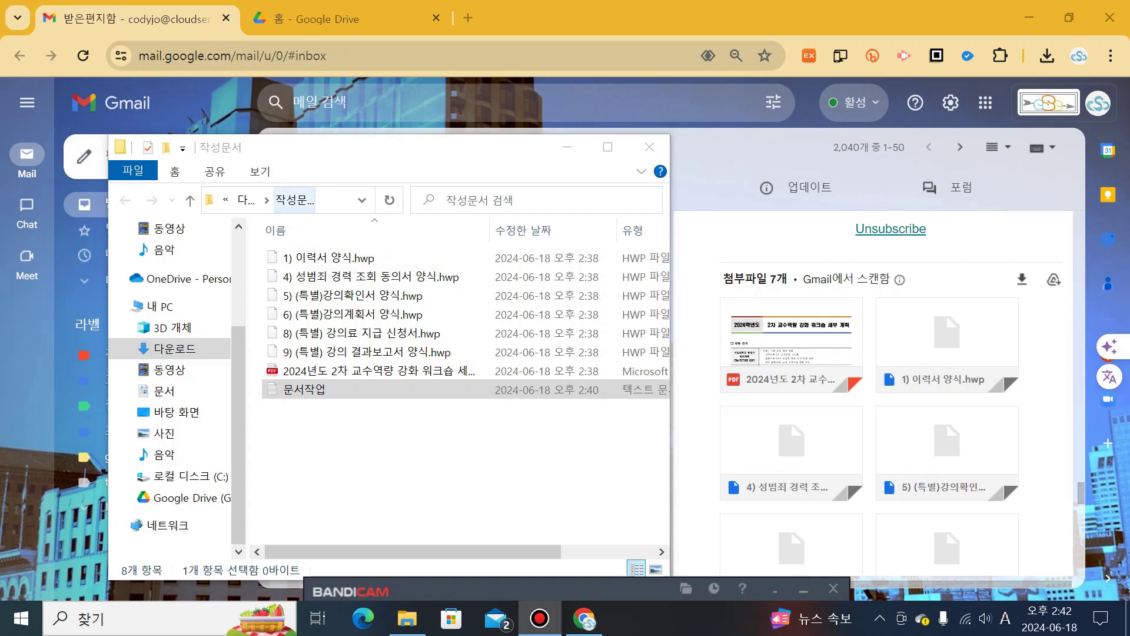
- Write "내용을 작성" in the empty 문서작업 text file, then save and close it
left_click(294, 200)
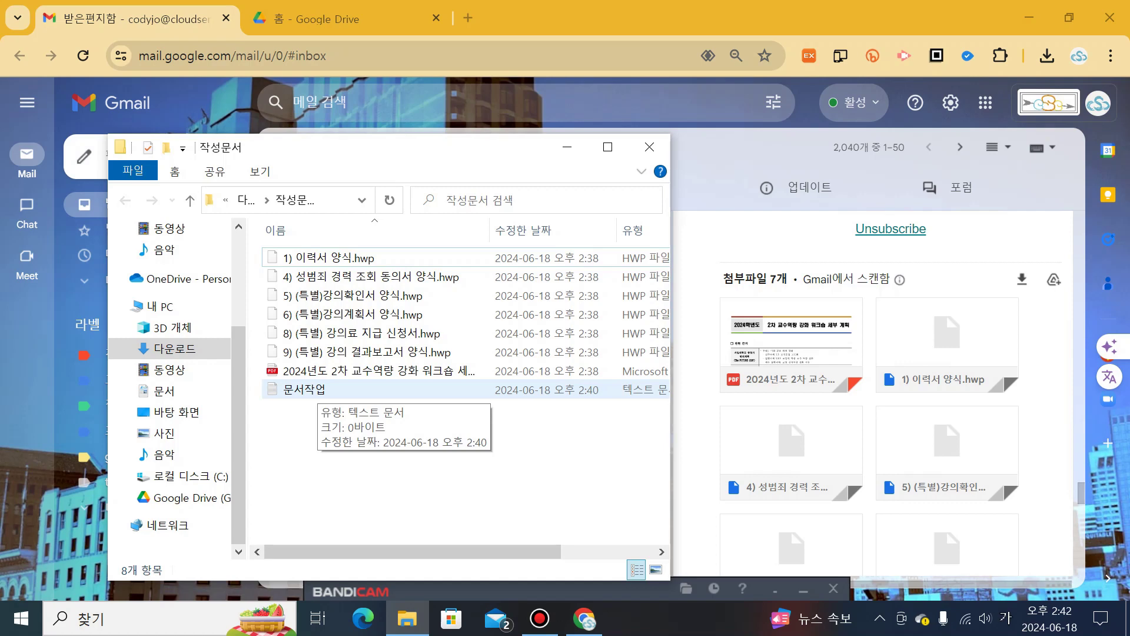
double_click(305, 390)
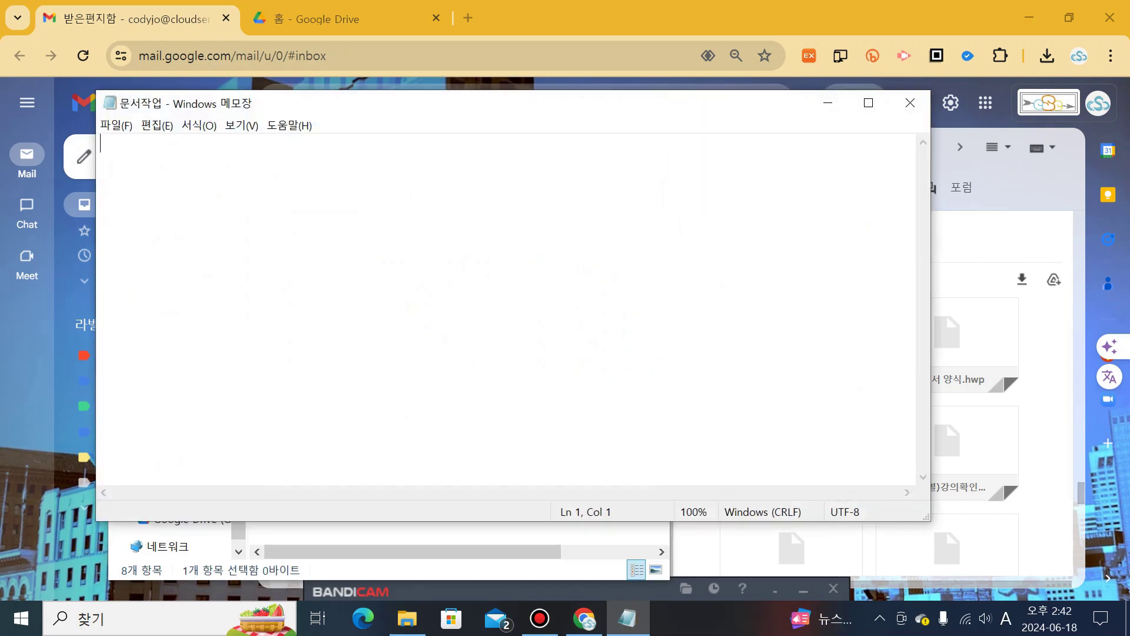
type("w")
key("BackSpace")
key("Hangul")
type("내용을 작성")
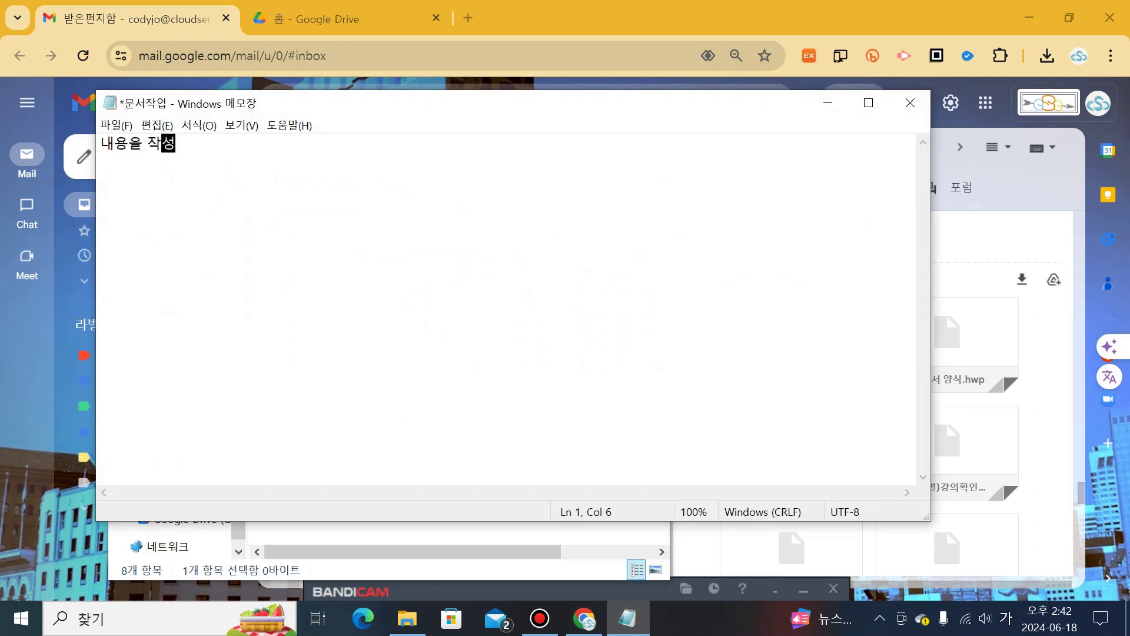
left_click(911, 103)
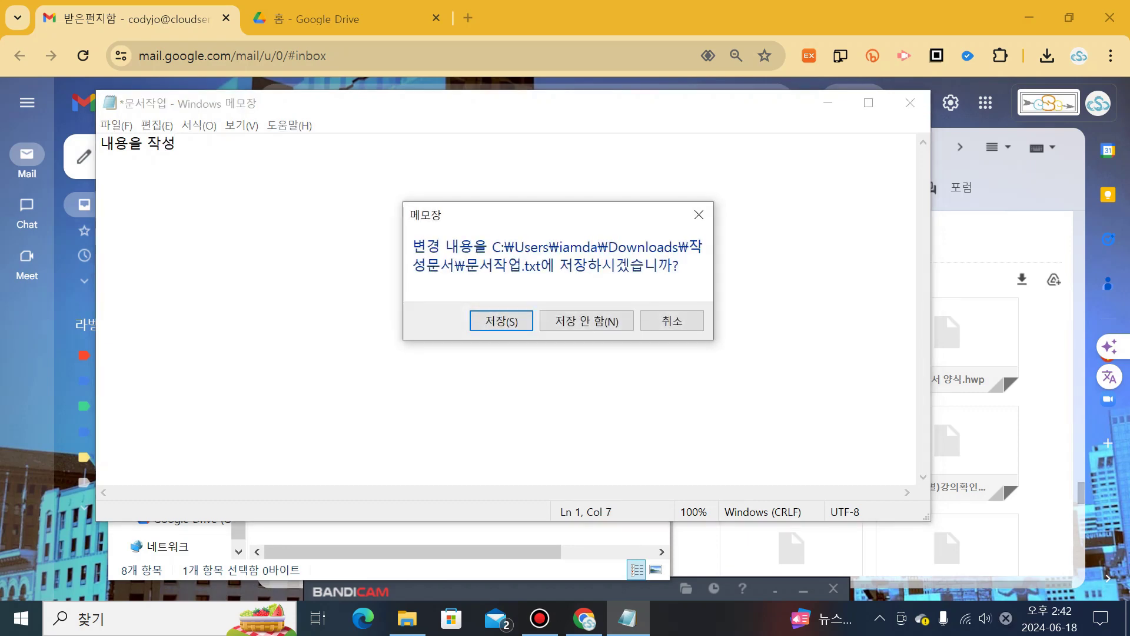
left_click(502, 321)
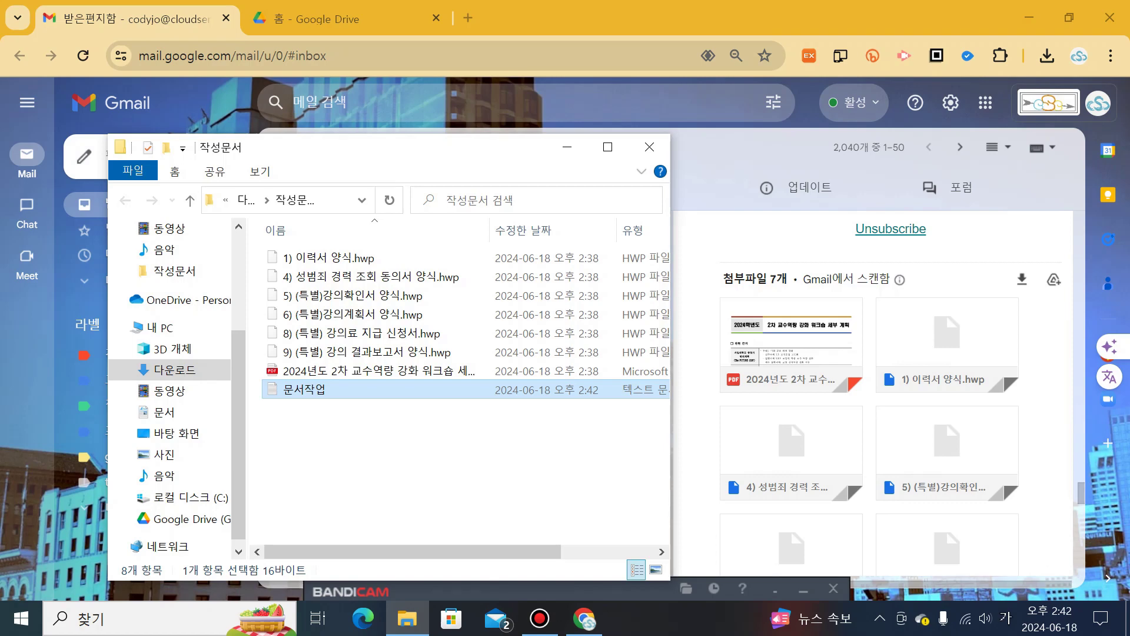
- Reopen the 문서작업 text file and add "버전관리" below the first line, leaving one blank line between them
key("Return")
key("End")
type("아")
key("BackSpace")
key("BackSpace")
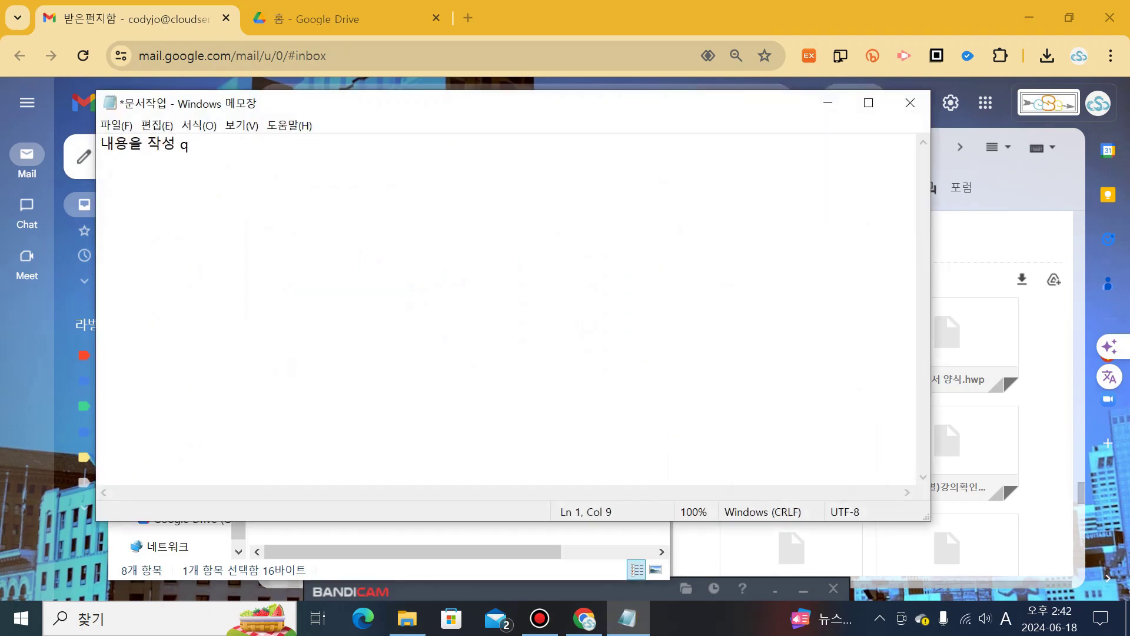
key("Return")
key("Return")
key("Hangul")
type("버전관리")
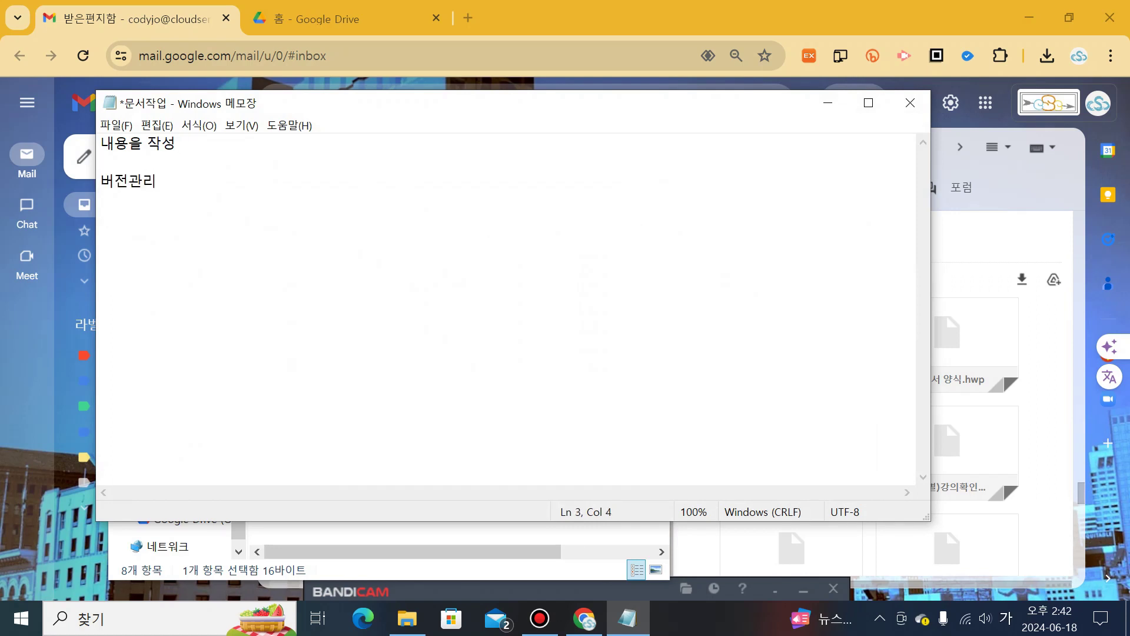
key("alt+f")
key("Down")
key("Down")
key("Down")
key("Down")
key("Up")
key("Down")
key("Return")
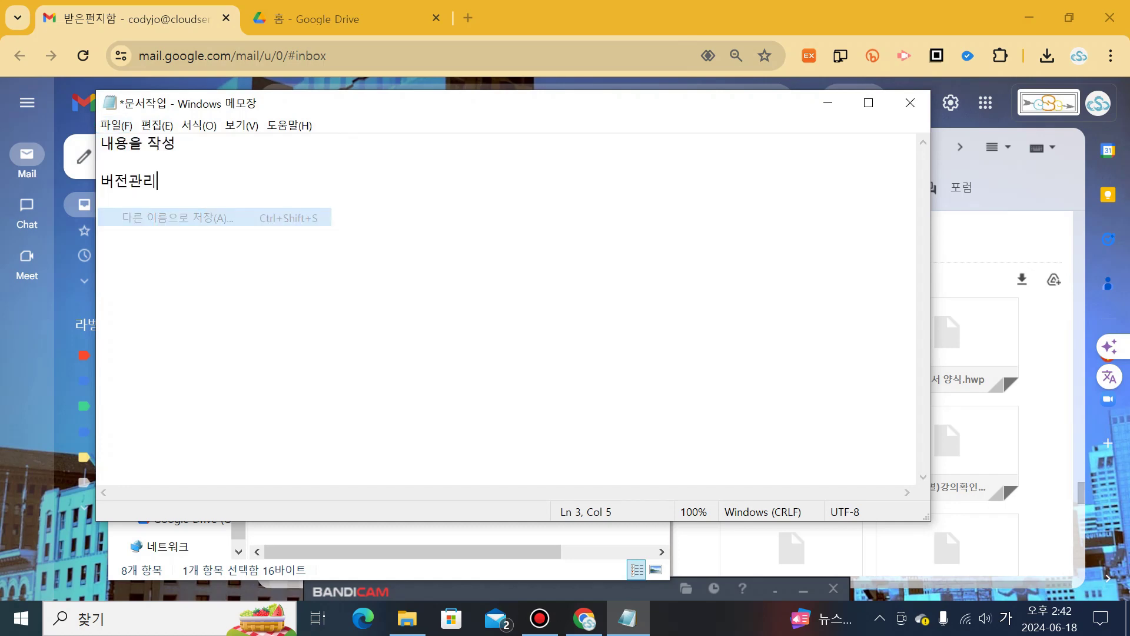
key("Escape")
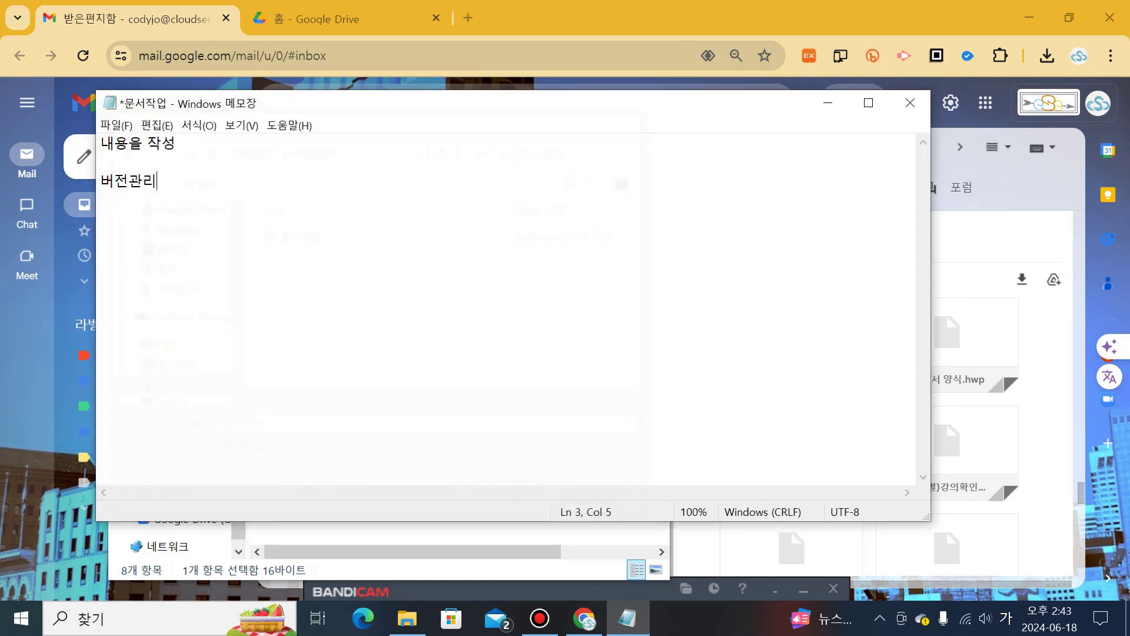
- Save a copy of the text file as "문서작업 v0.1" in the 작성문서 folder and close it
key("alt+f")
key("Down")
key("Down")
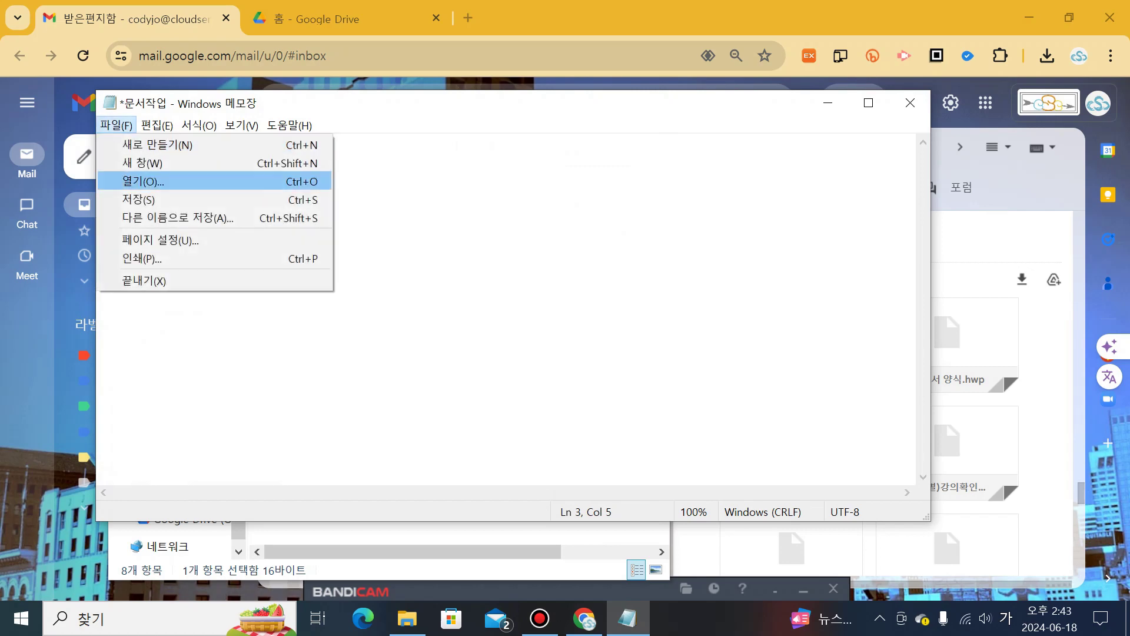
key("Down")
key("Down")
key("Return")
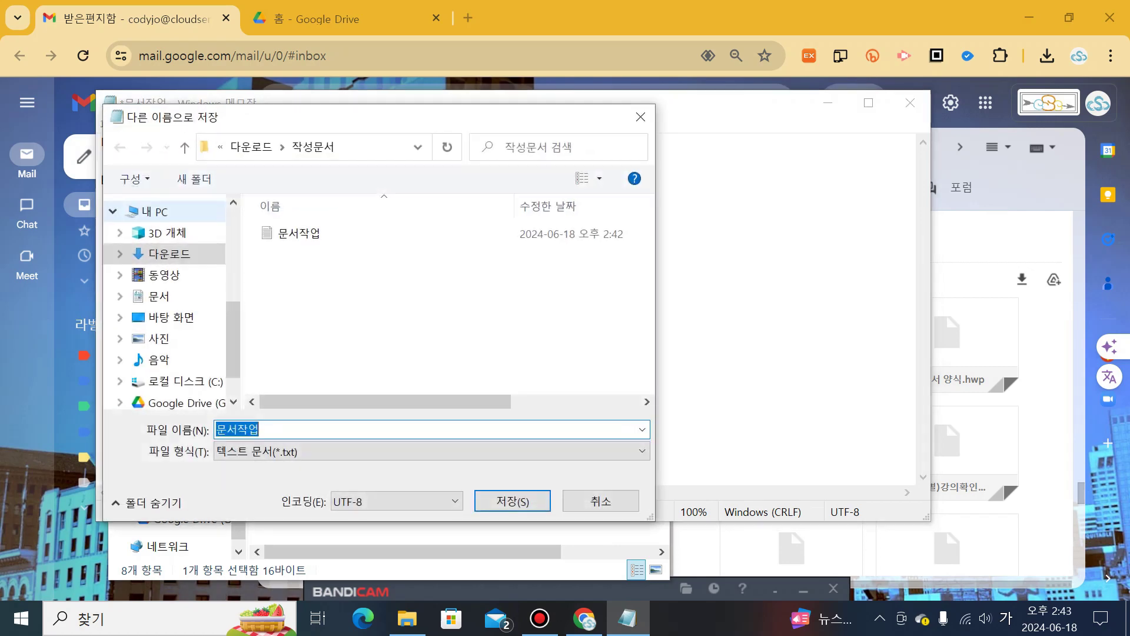
key("End")
type("1")
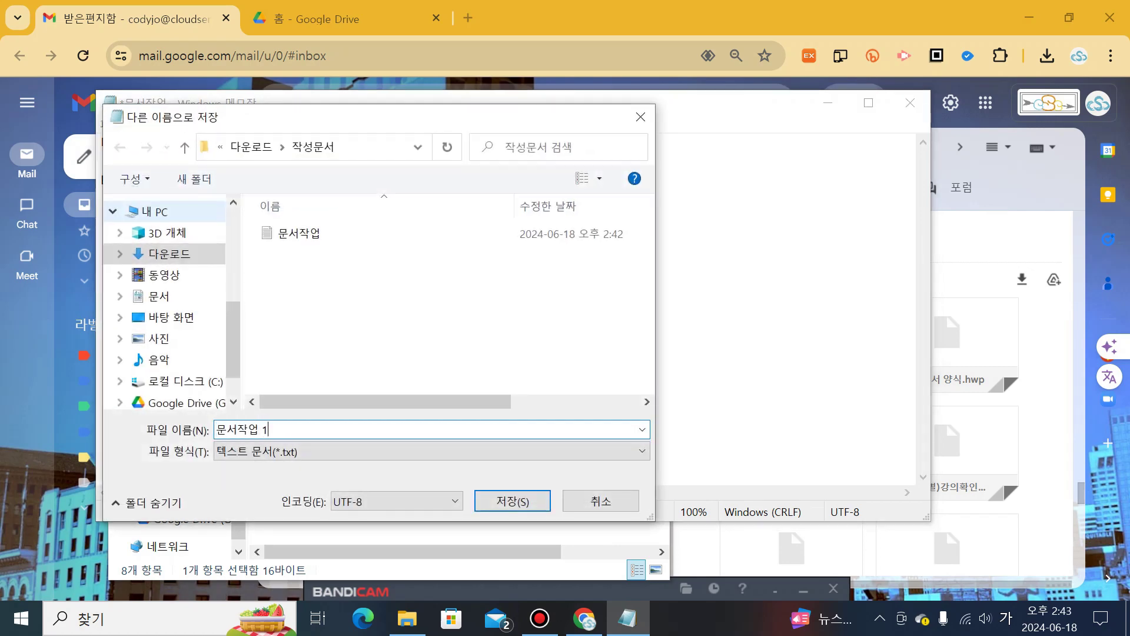
key("shift+Left")
key("BackSpace")
key("Hangul")
type("v0.1")
key("Return")
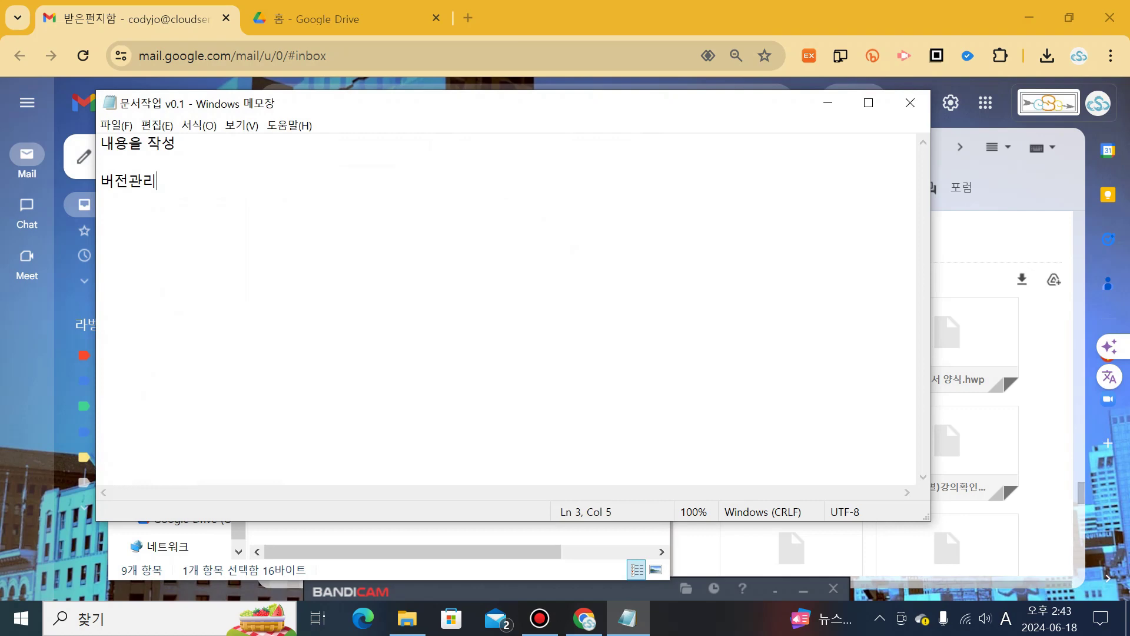
left_click(910, 103)
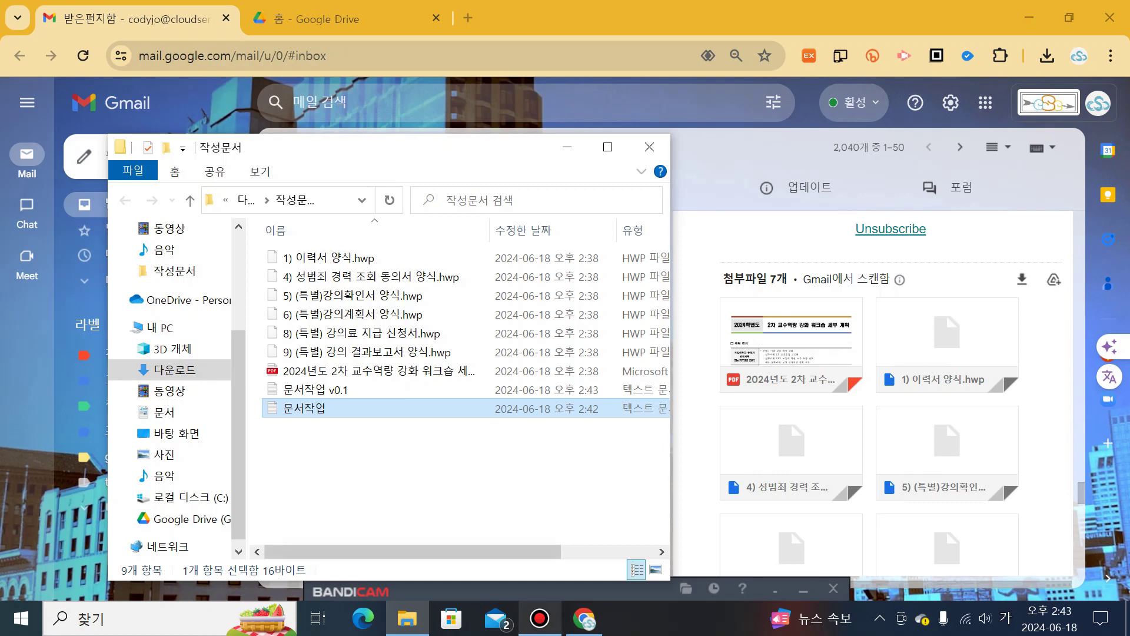
- Open the preferences of Google Drive for desktop, skip the introduction, view the connected account and close the preferences
left_click(880, 617)
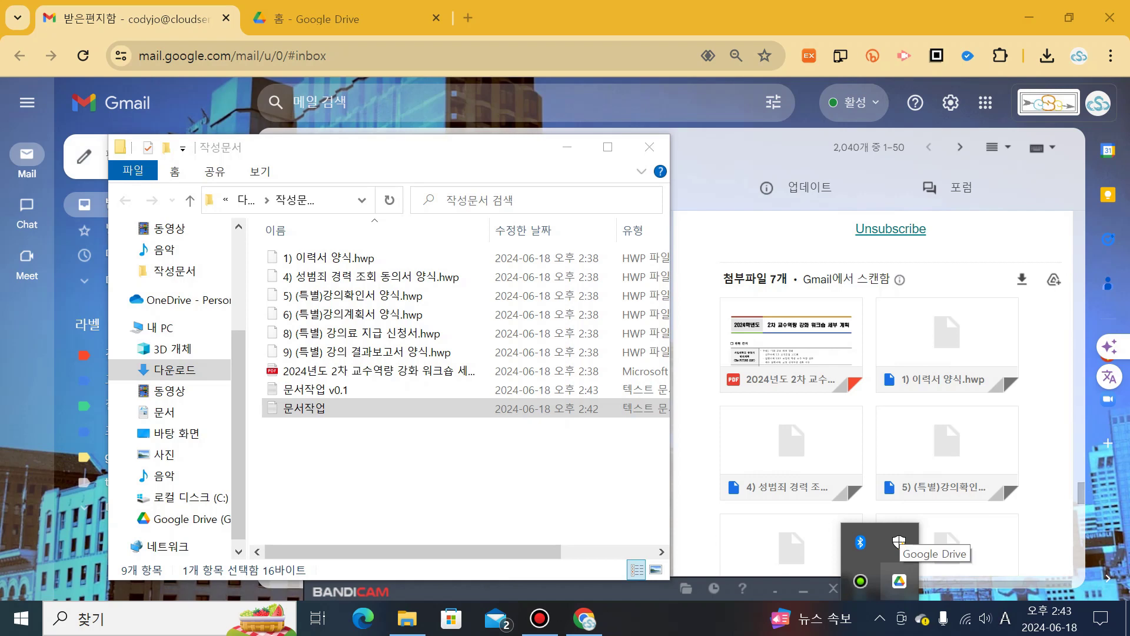
left_click(899, 581)
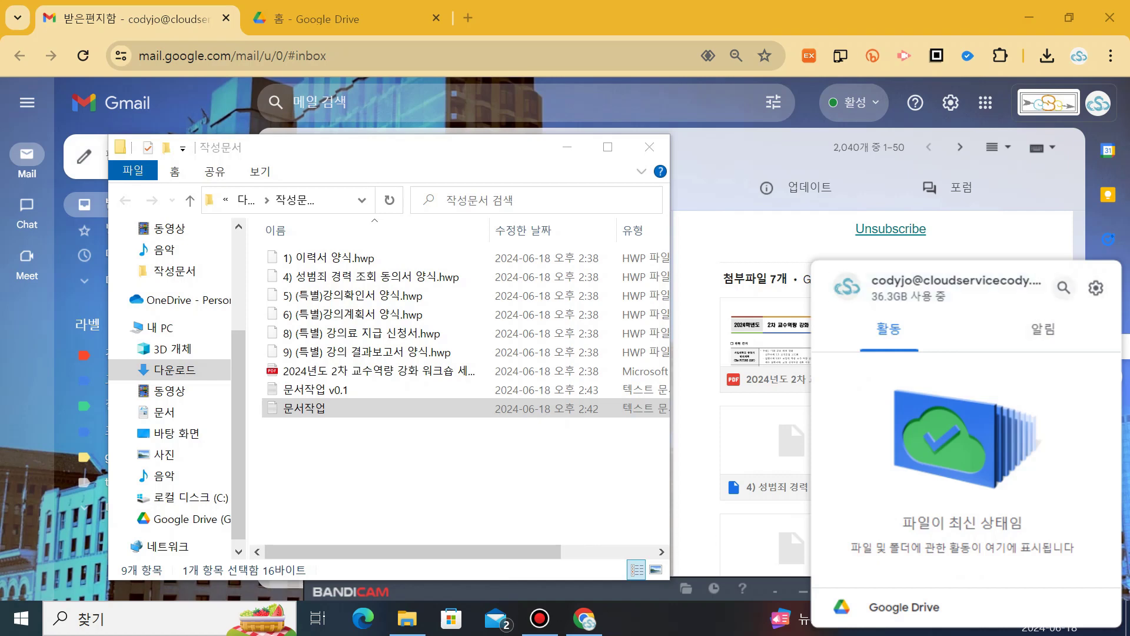
left_click(1096, 288)
left_click(992, 318)
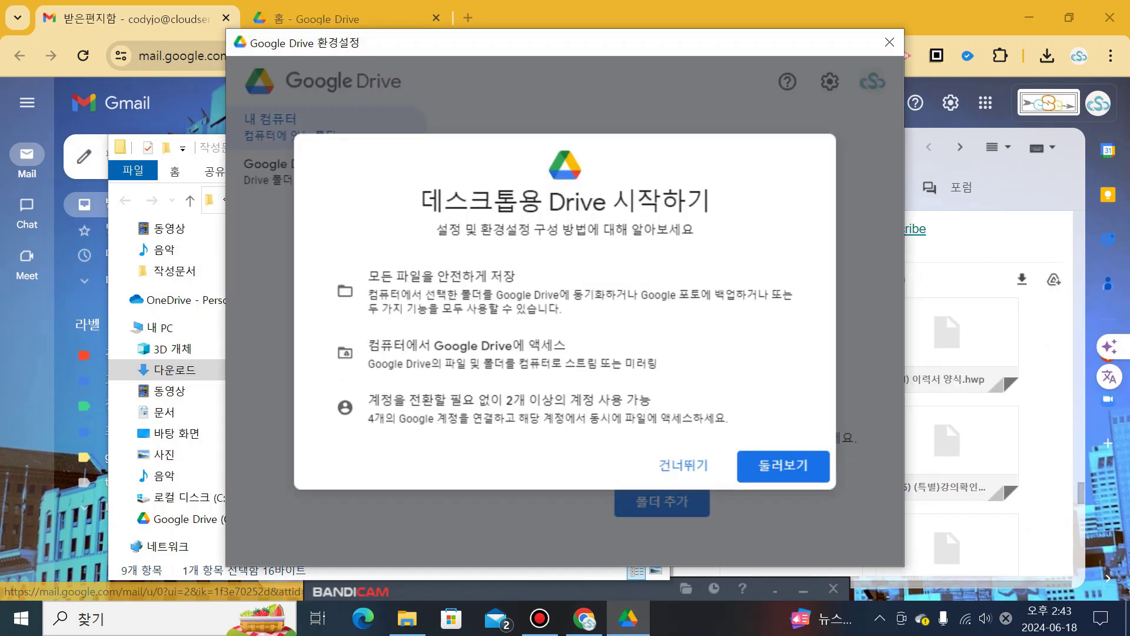
left_click(684, 465)
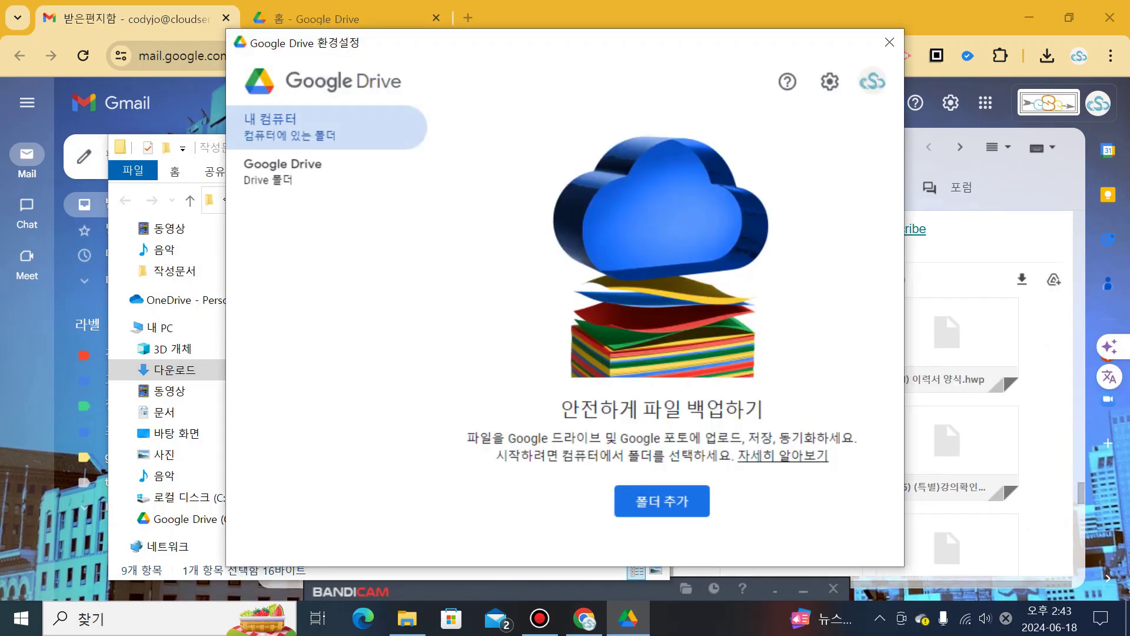
left_click(872, 81)
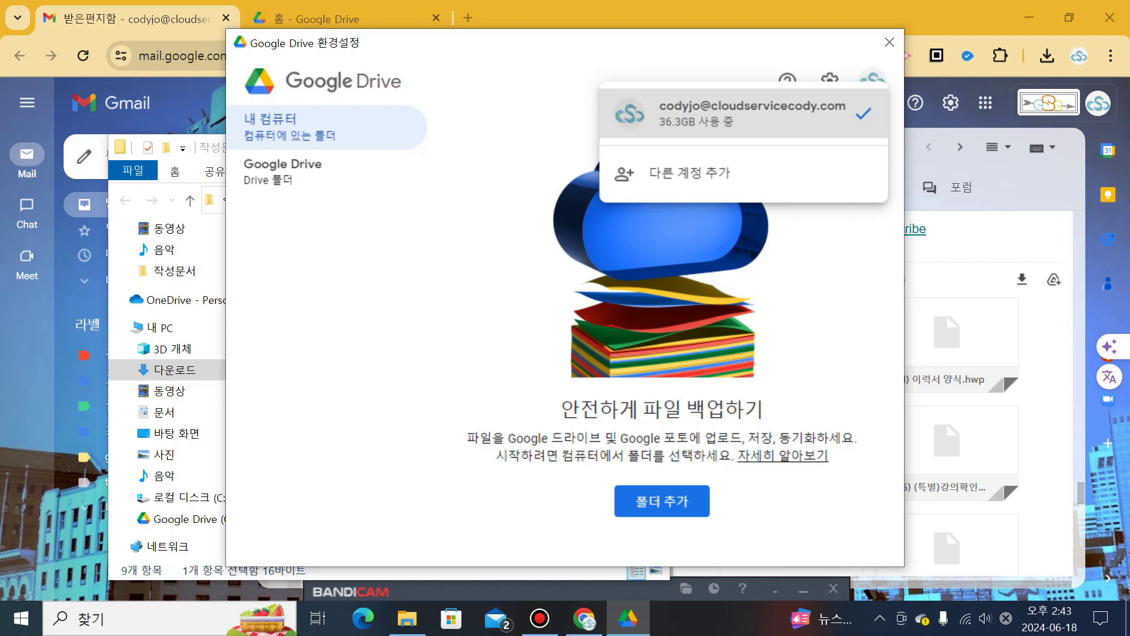
left_click(890, 42)
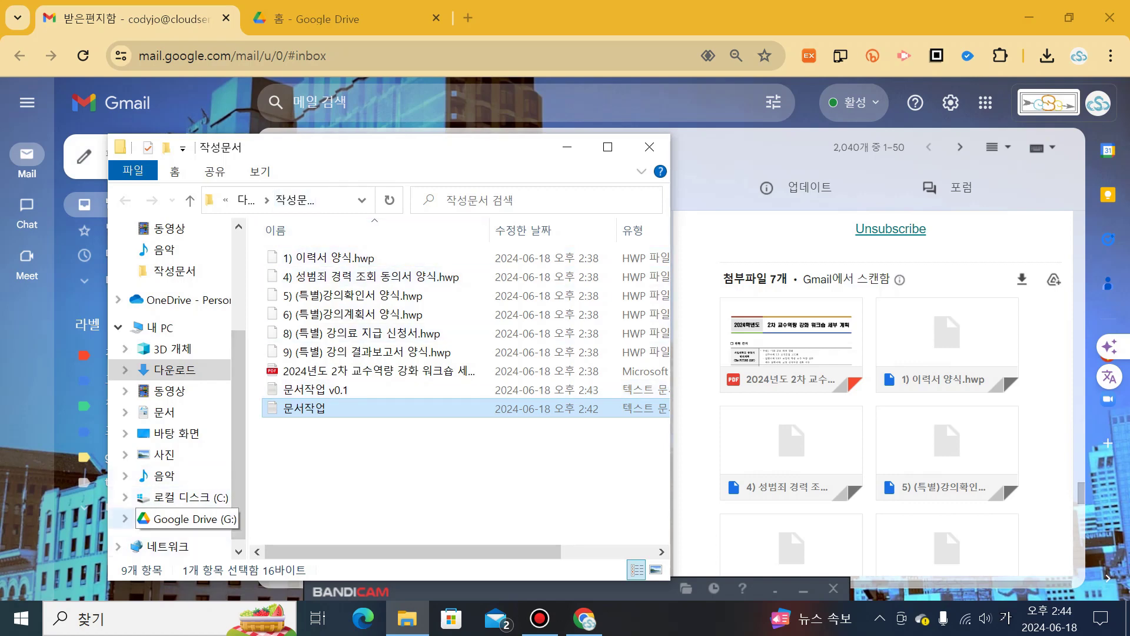
- Look through 내 드라이브 and 공유 드라이브 on the Google Drive (G:) drive
left_click(125, 519)
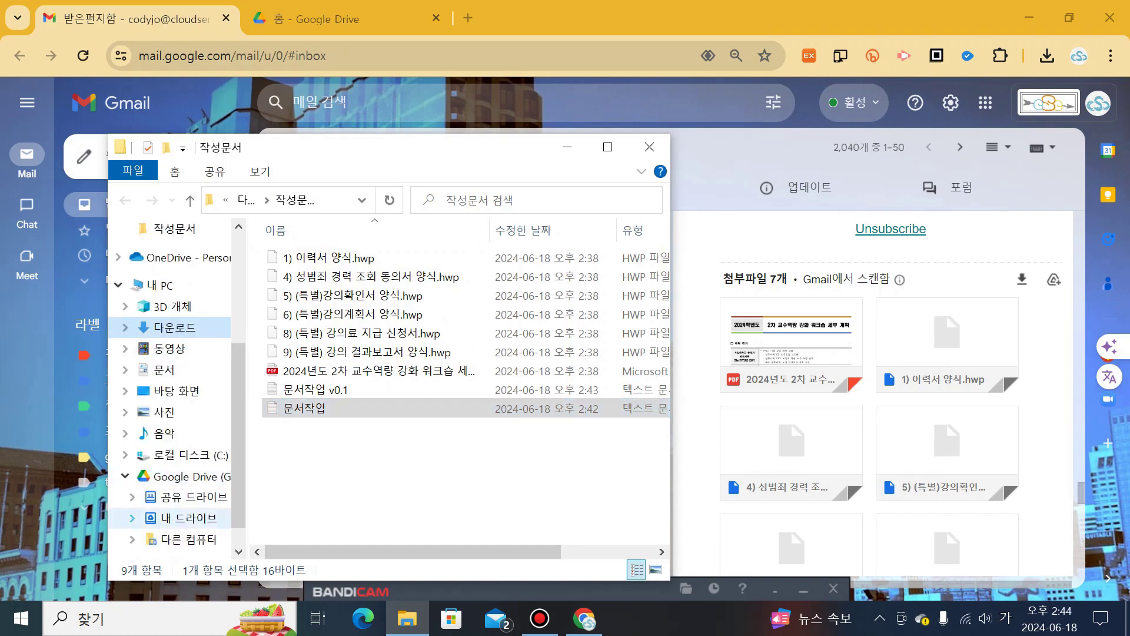
left_click(187, 477)
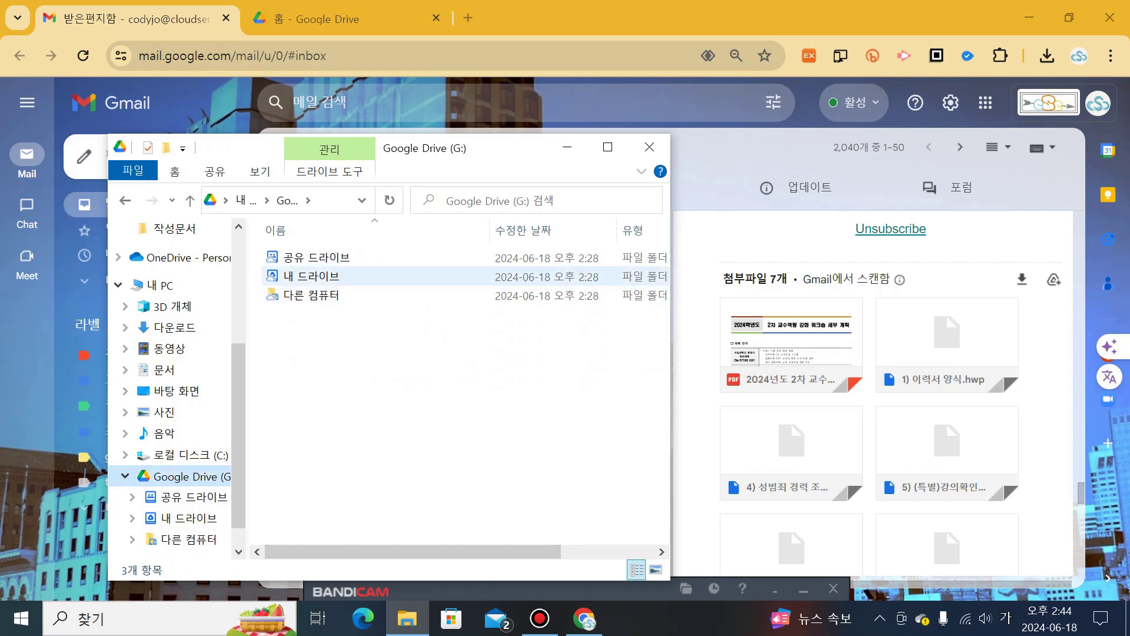
double_click(311, 276)
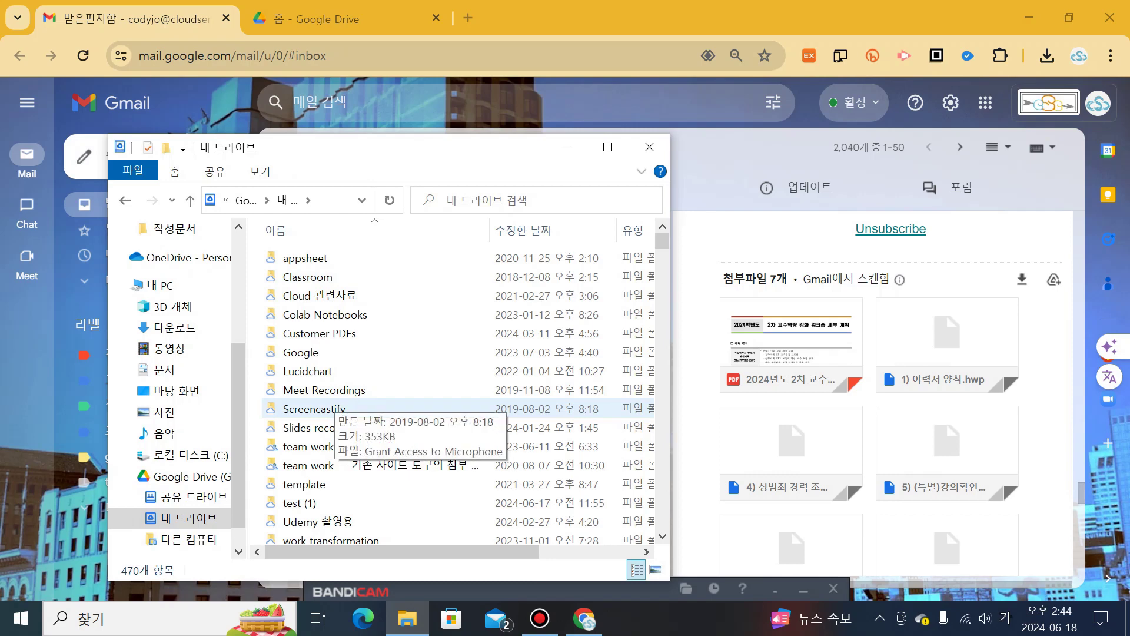
key("alt+Left")
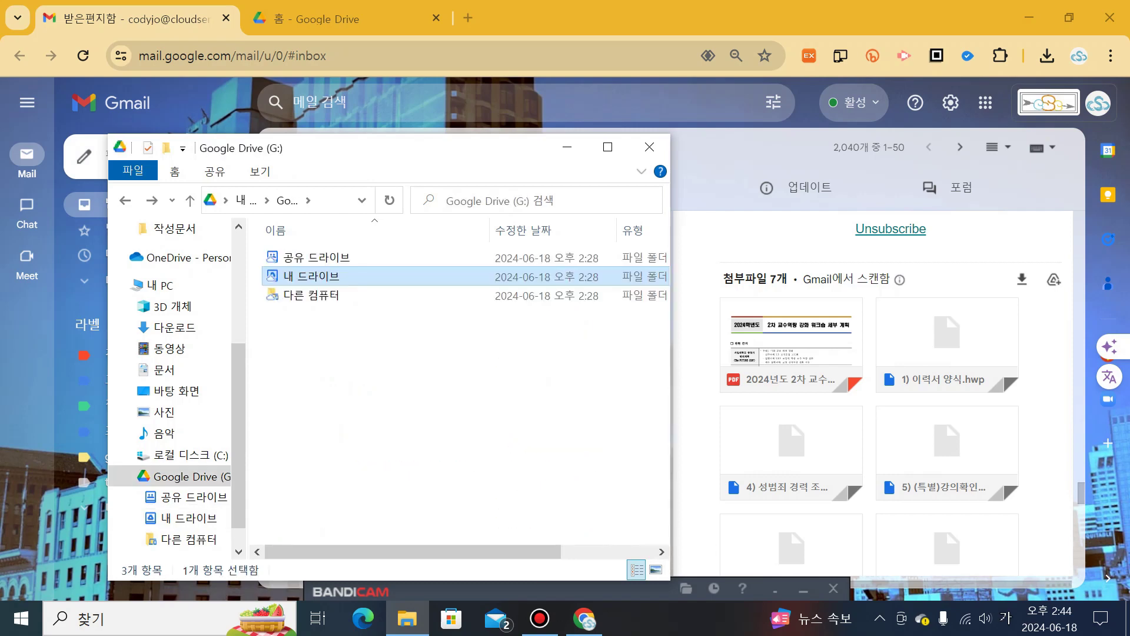
double_click(316, 258)
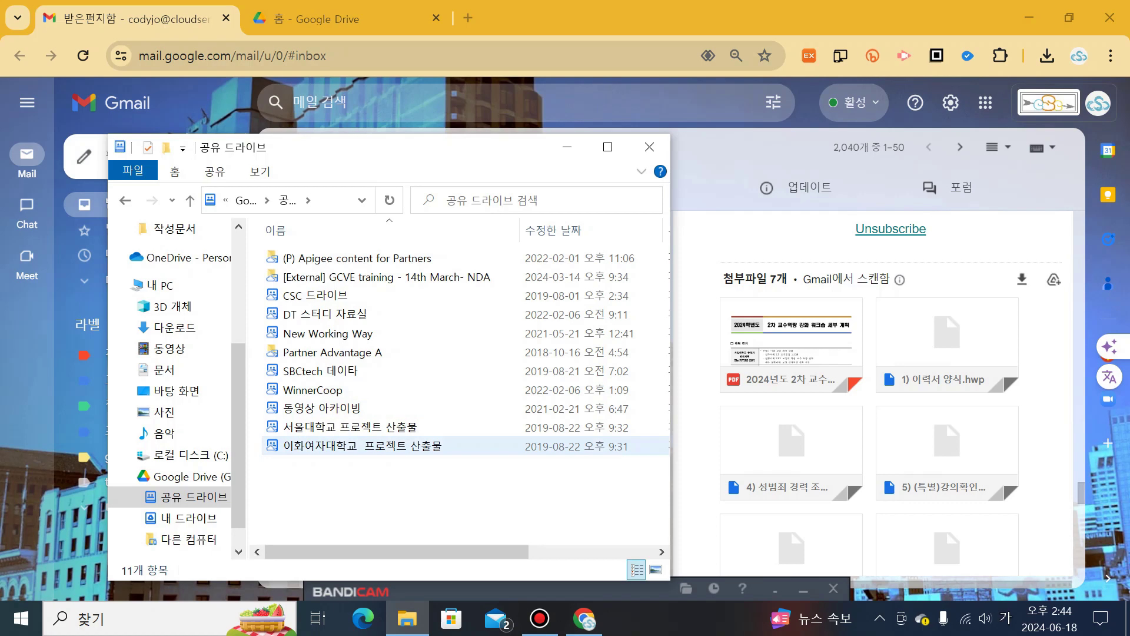
key("alt+Left")
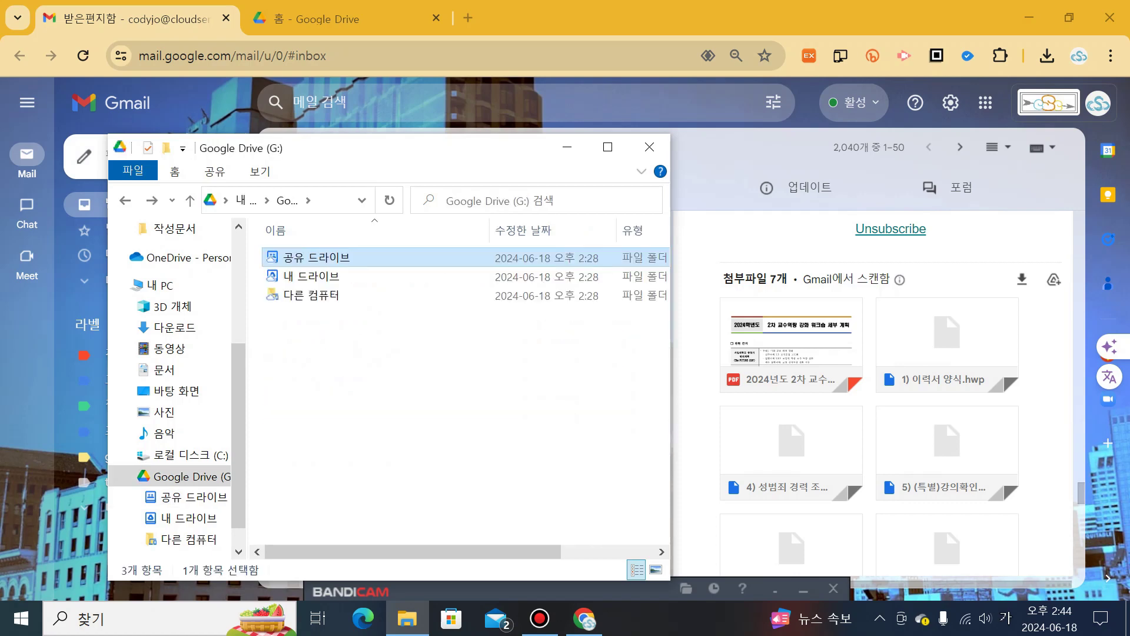
- Copy the 작성문서 folder from 다운로드 into the test (1) folder of 내 드라이브 on Google Drive
double_click(311, 276)
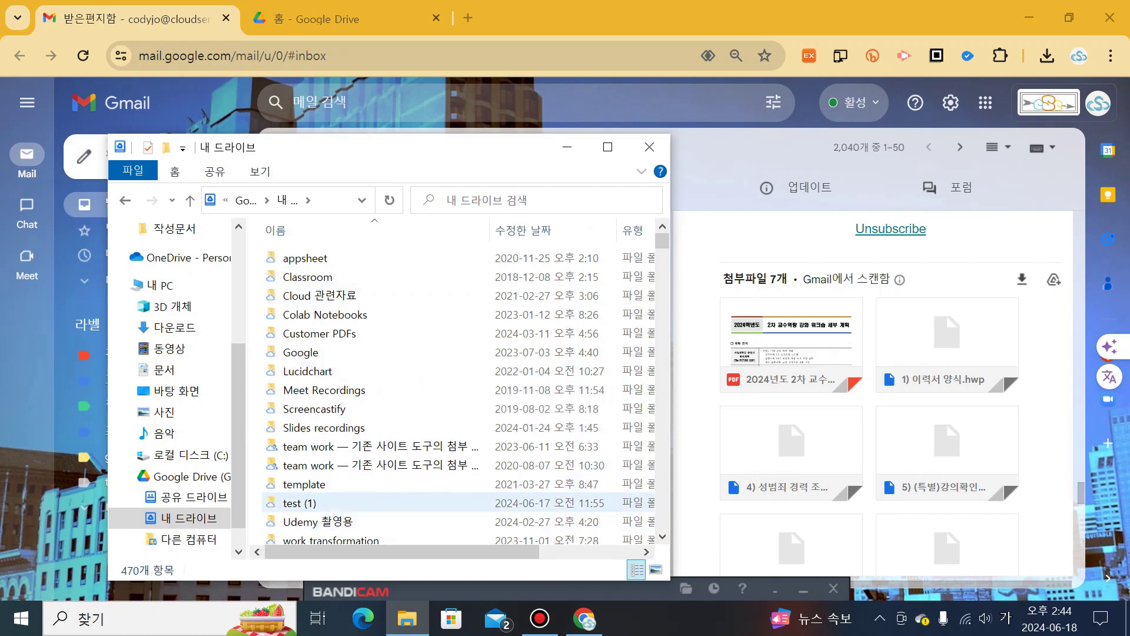
double_click(301, 503)
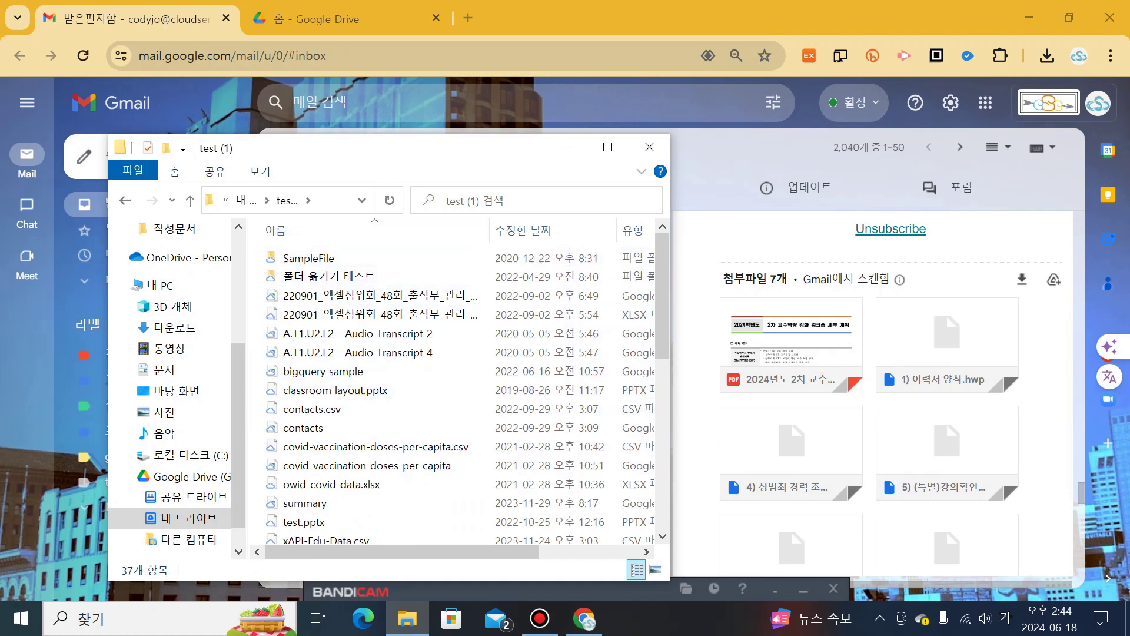
key("super+e")
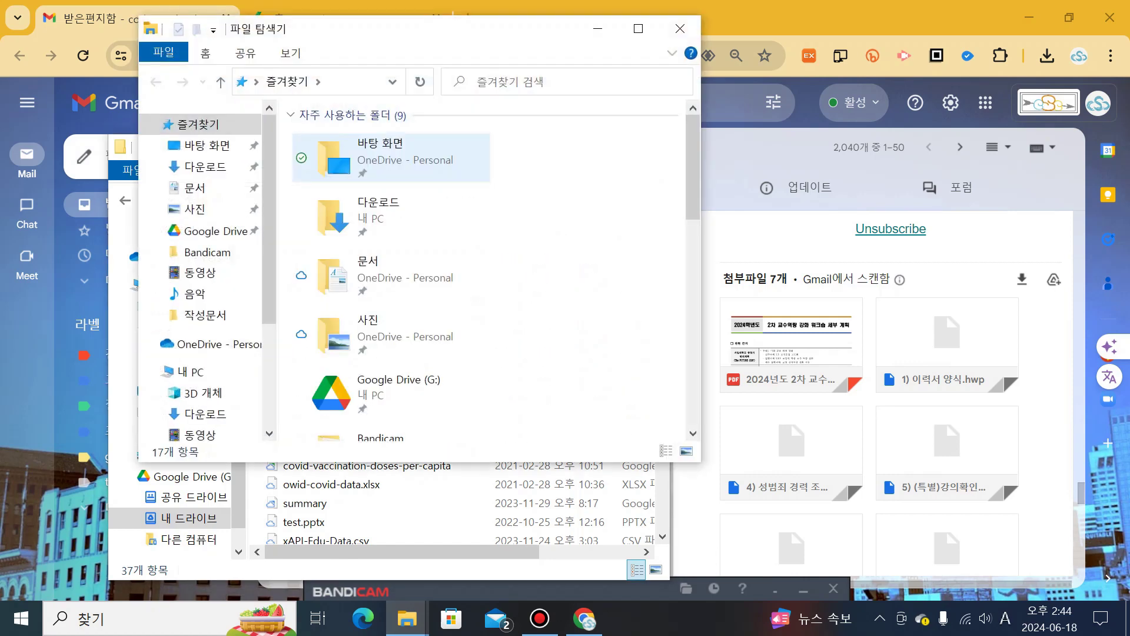
left_click(203, 167)
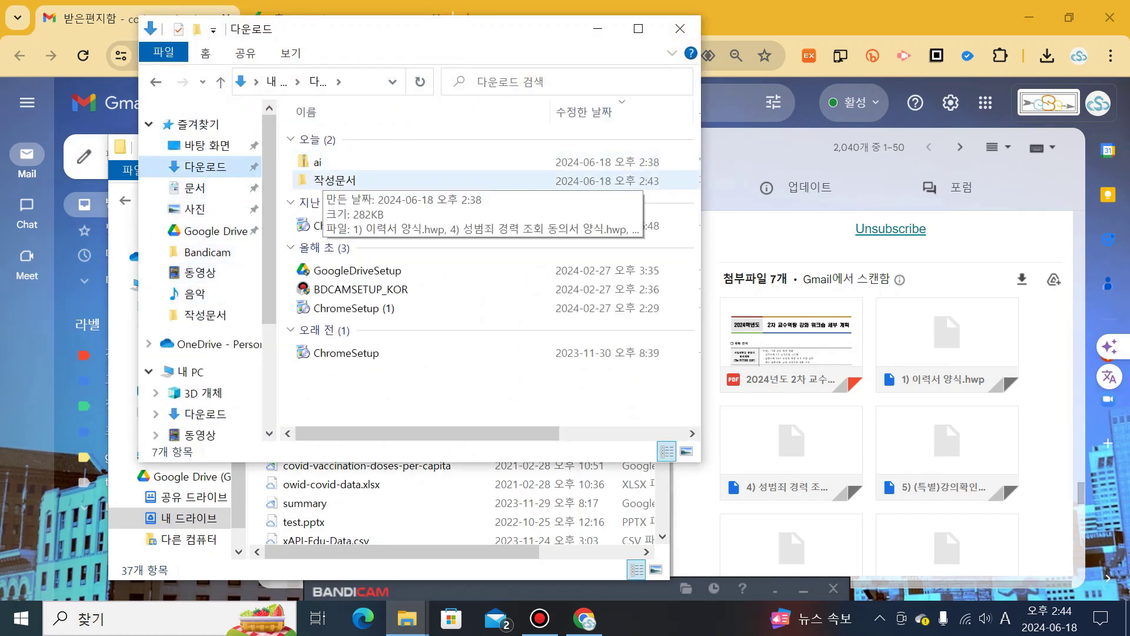
left_click(329, 180)
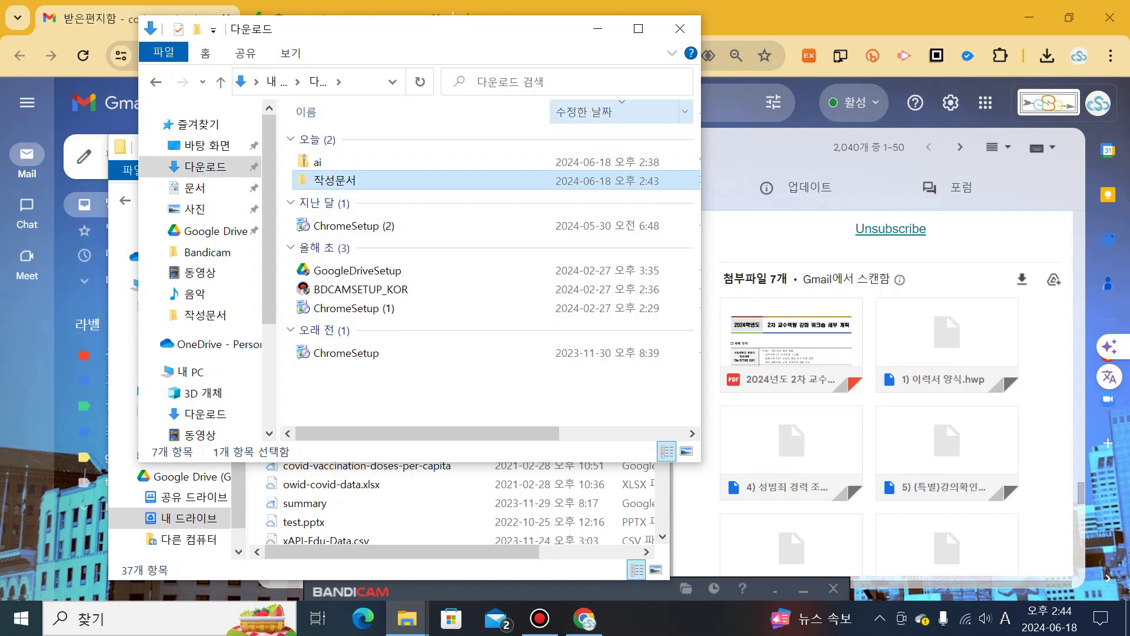
key("alt+Tab")
left_click_drag(450, 36, 785, 148)
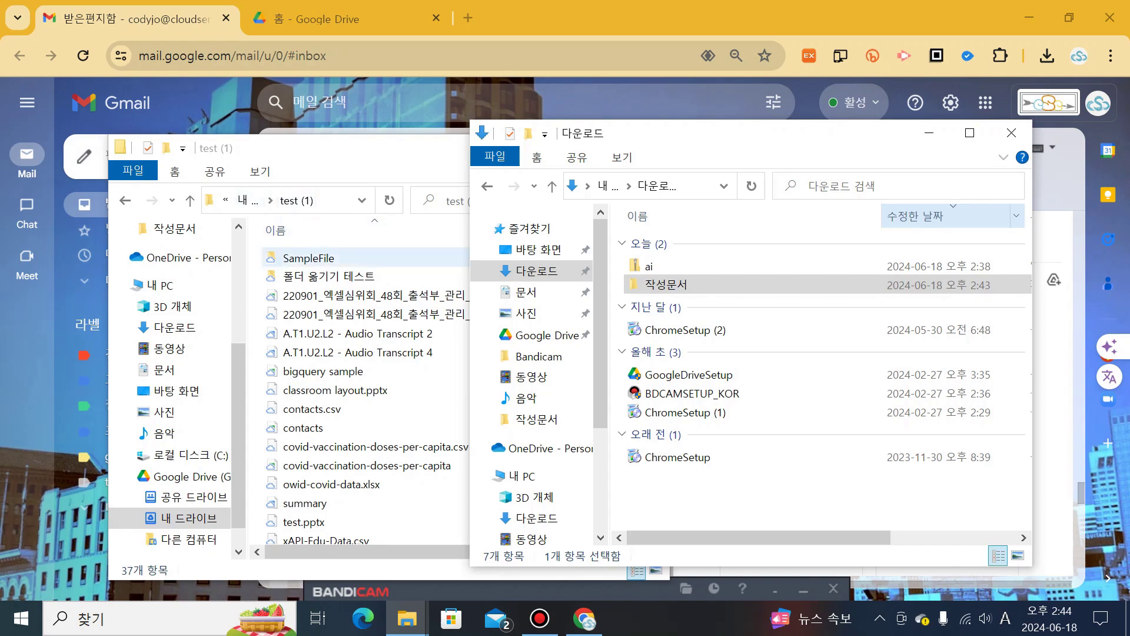
left_click(360, 149)
key("Hangul")
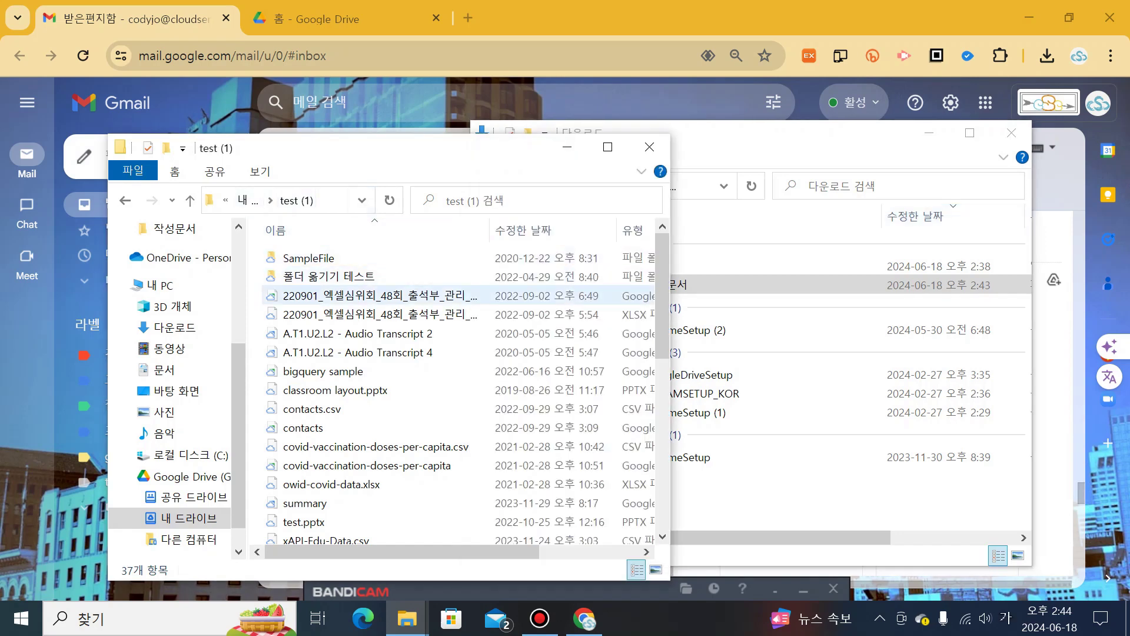
key("ctrl+v")
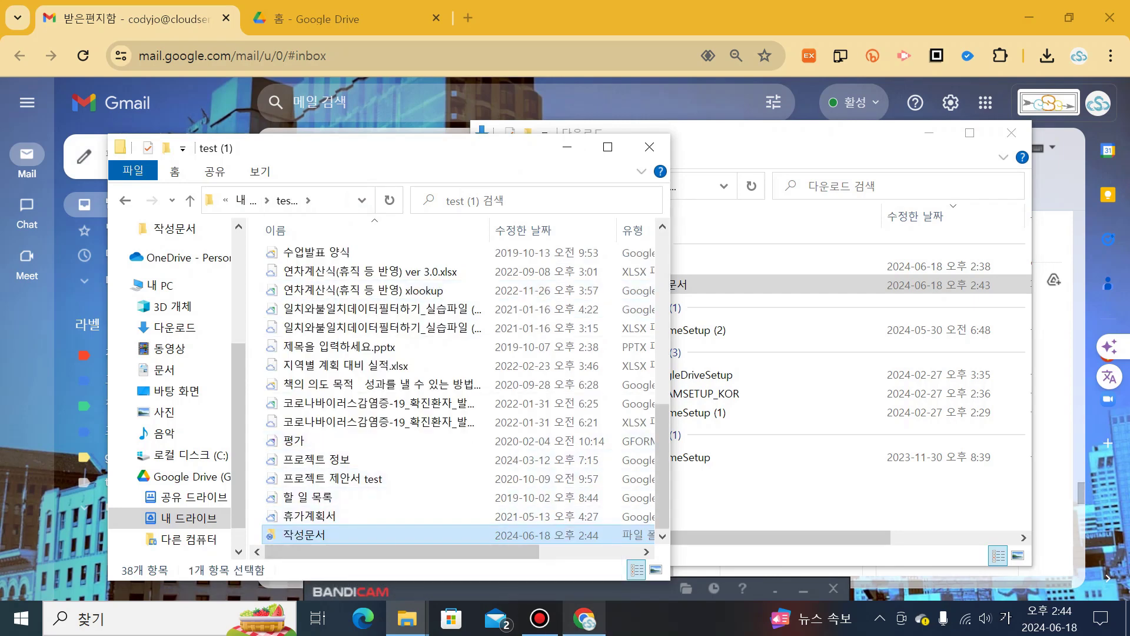
- Check the upload activity of Google Drive for desktop and open the copied 작성문서 folder in test (1)
left_click(880, 618)
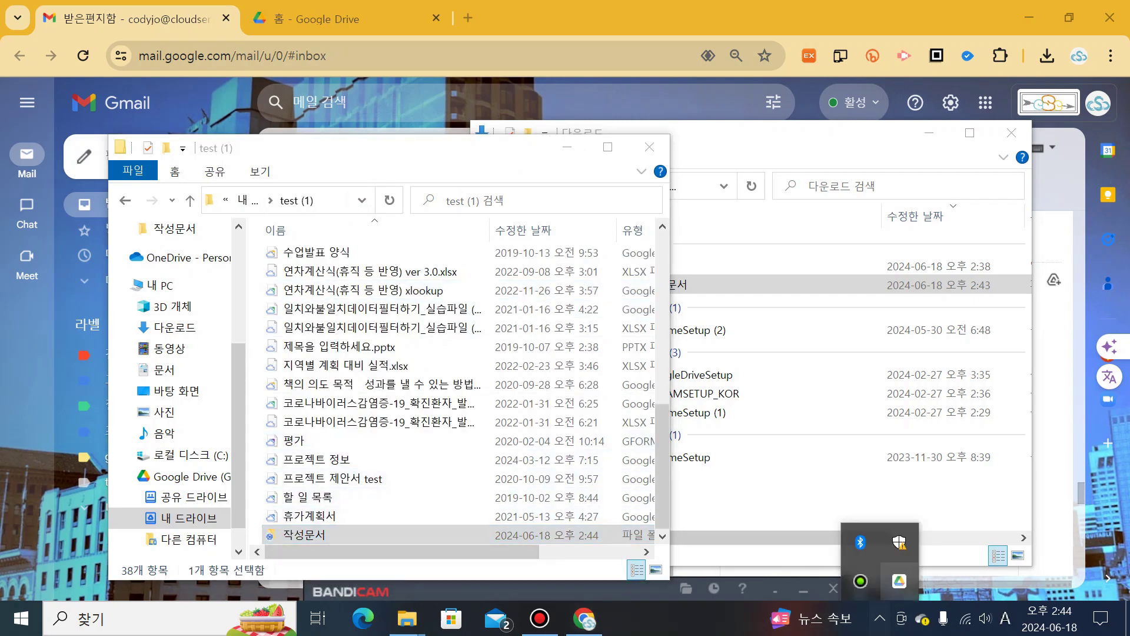
left_click(907, 579)
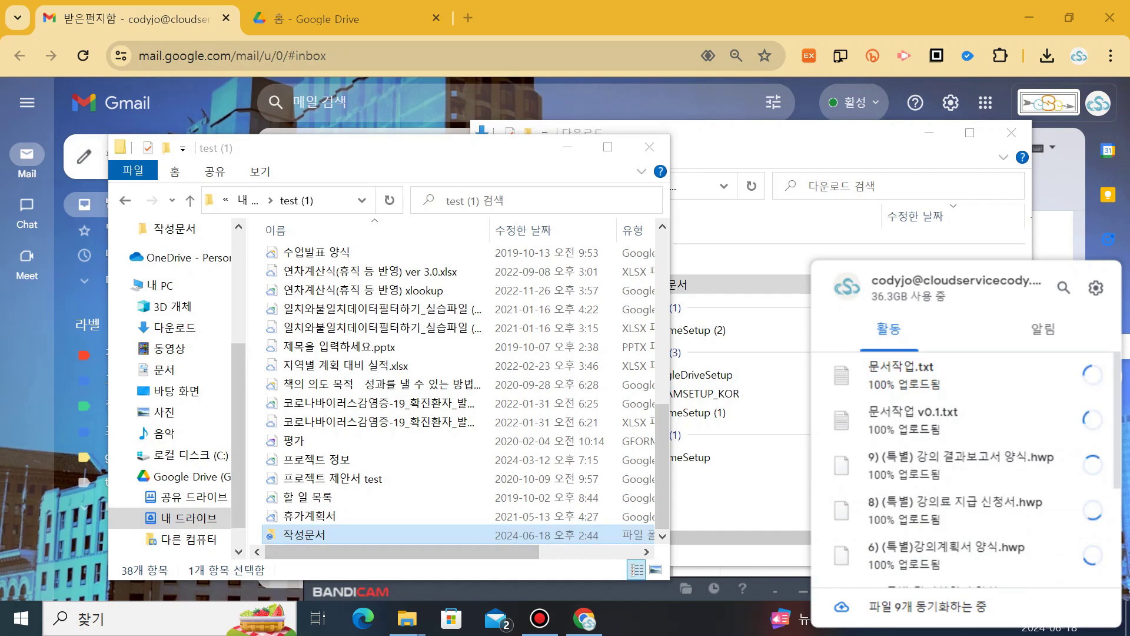
left_click(304, 534)
double_click(304, 535)
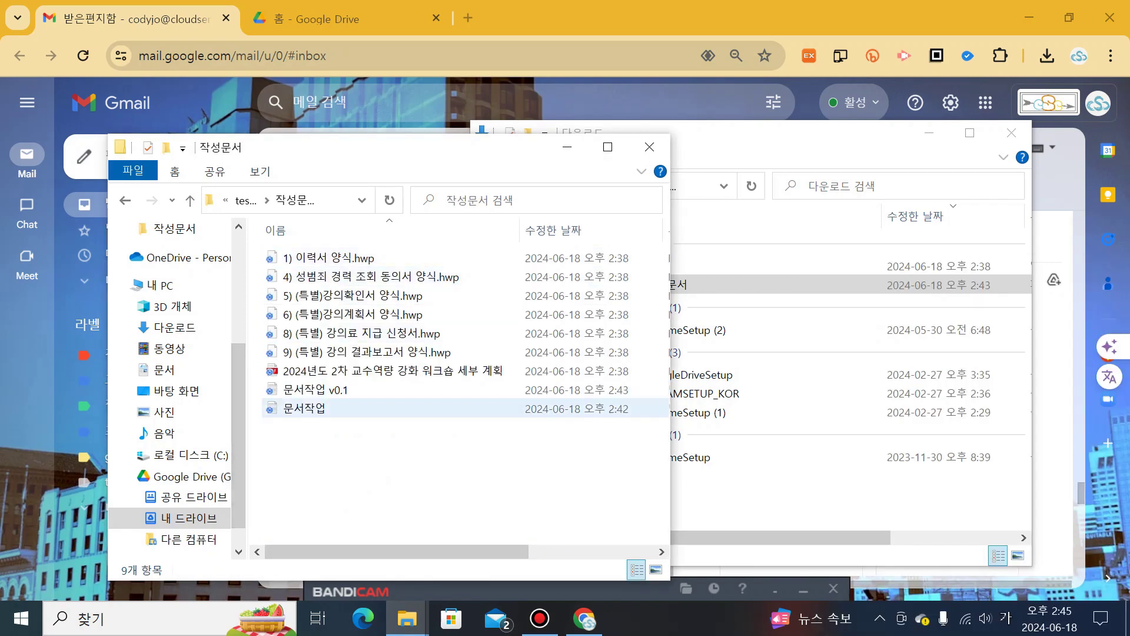
- Switch to Google Drive on the web and open the 작성문서 folder inside the test folder of 내 드라이브
left_click(353, 19)
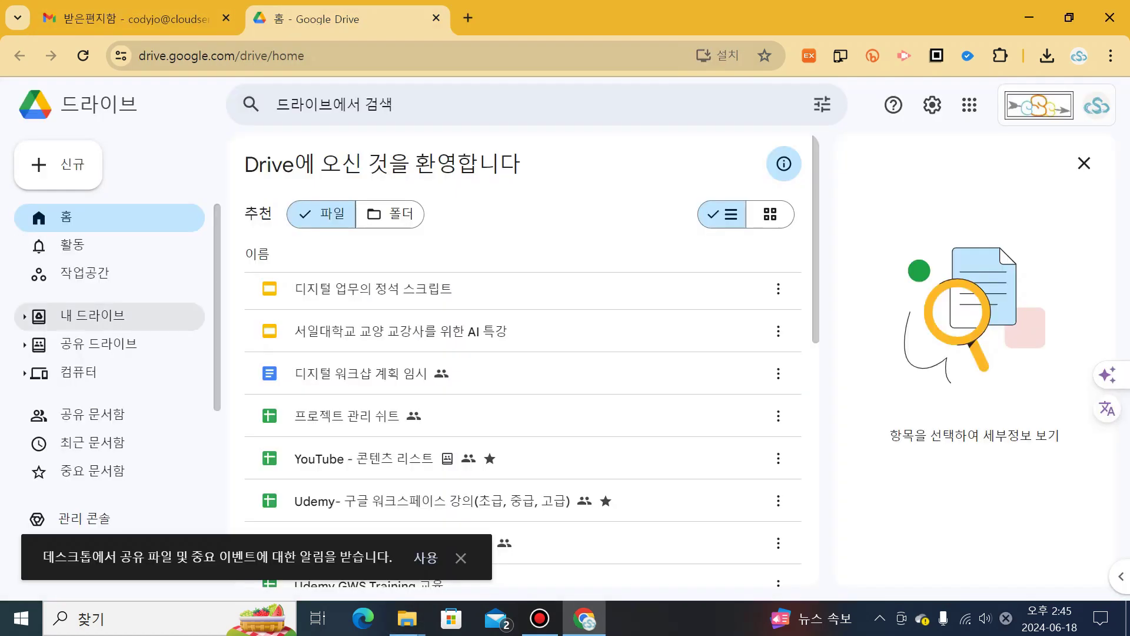
left_click(92, 316)
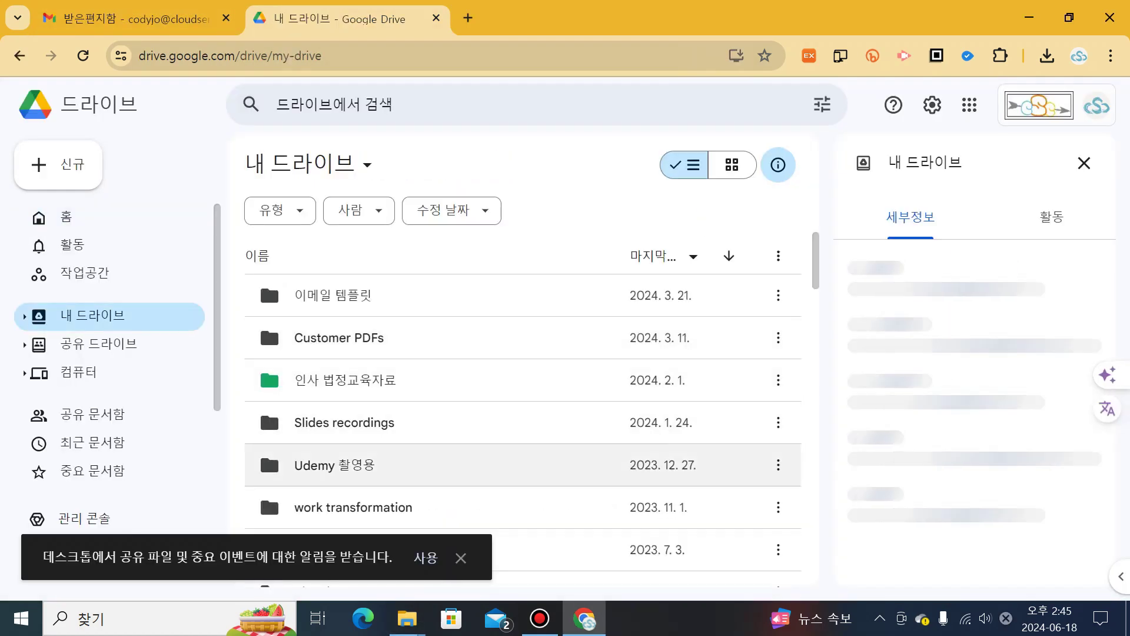
scroll(268, 447, "down", 10)
scroll(268, 448, "down", 5)
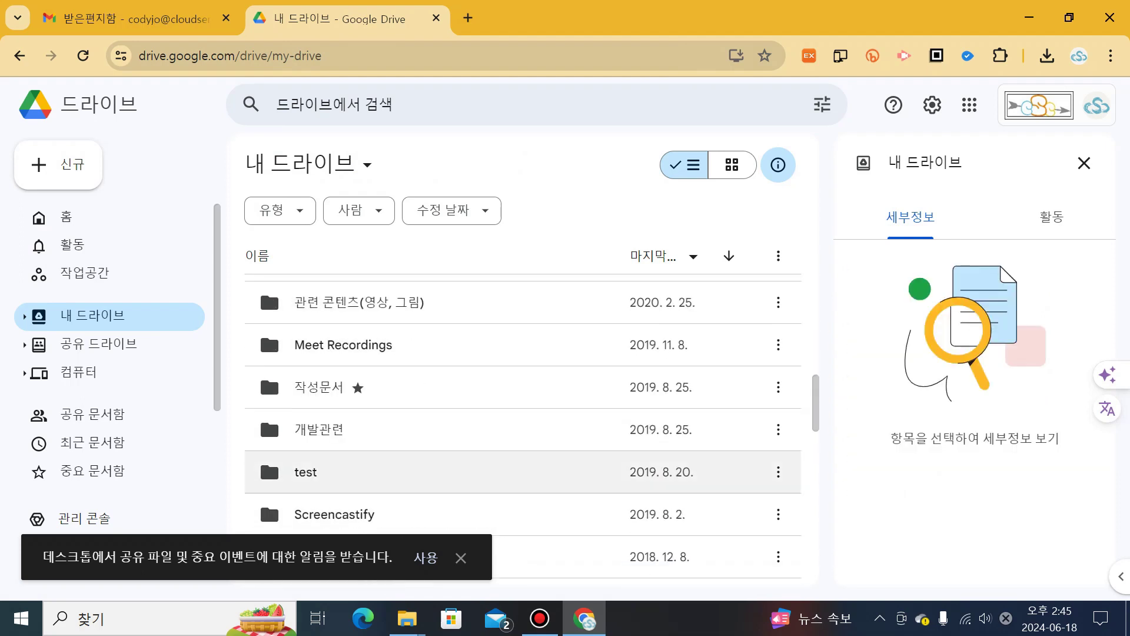
left_click(267, 468)
key("Return")
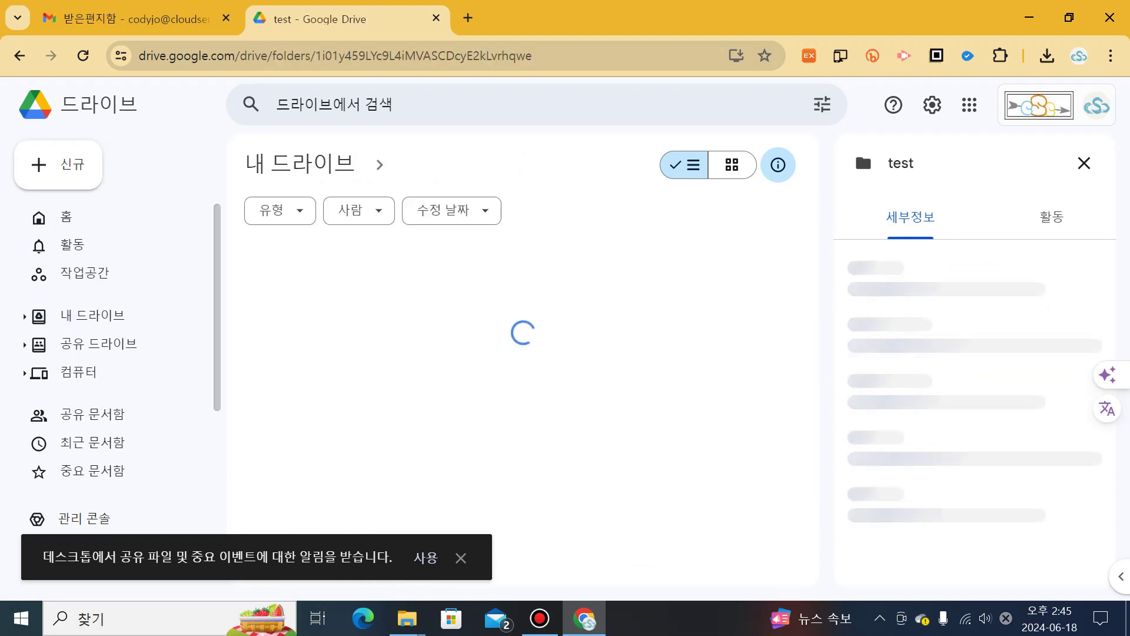
key("Up")
key("Up")
key("Up")
key("Up")
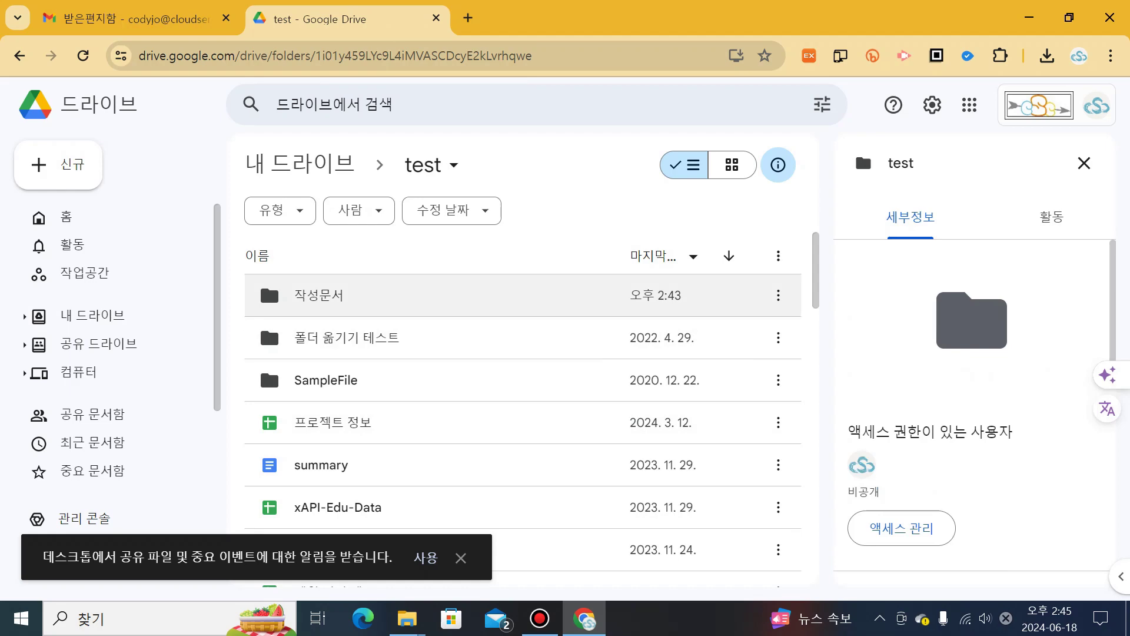
key("Return")
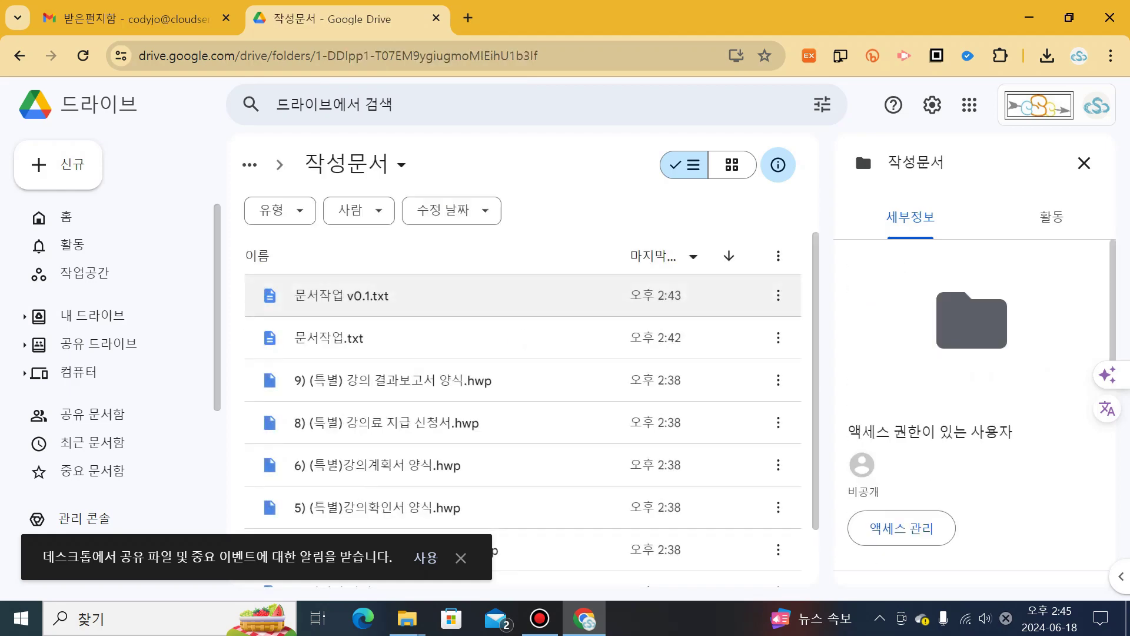
- Add the line "구글 드라이브로 저장" at the end of 문서작업 v0.1 from File Explorer's 작성문서 folder, then save and close it
key("alt+Tab")
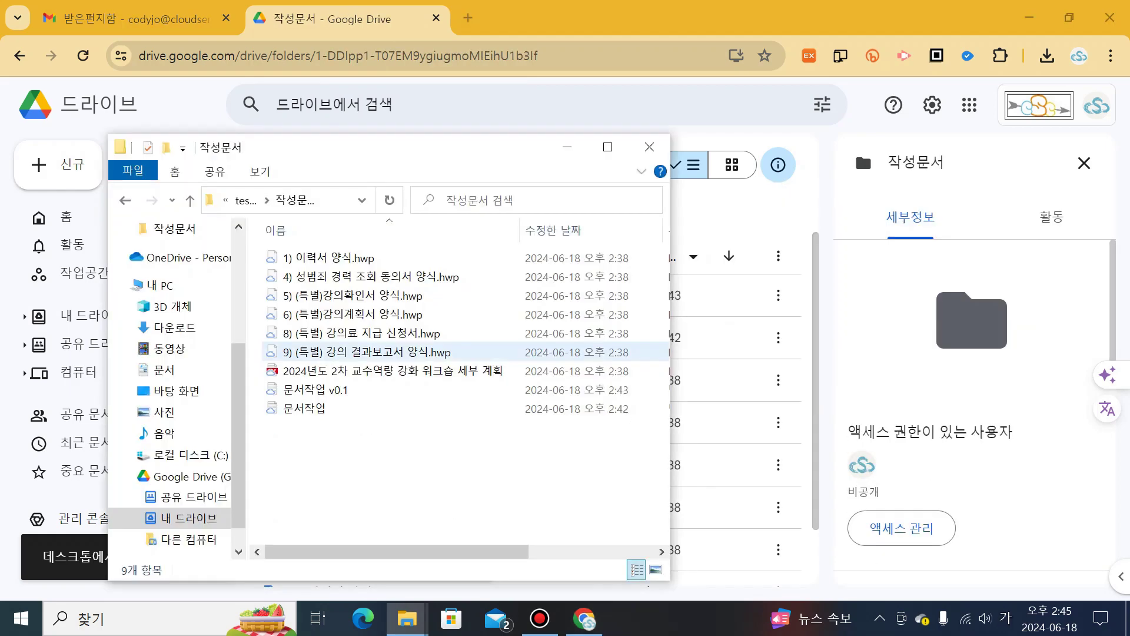
double_click(315, 390)
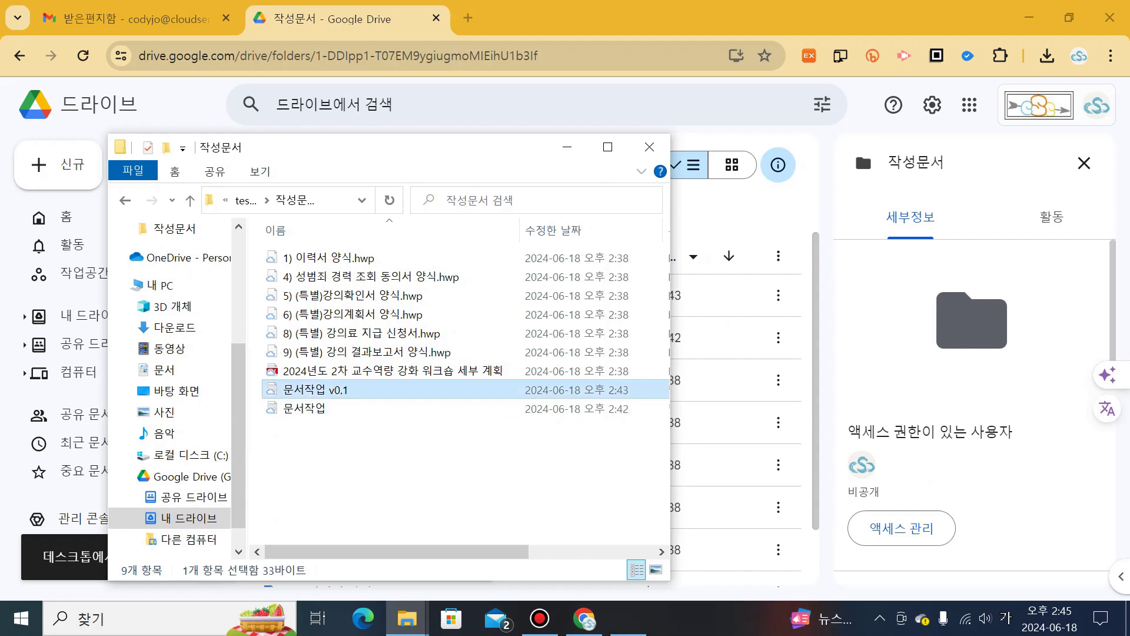
key("ctrl+End")
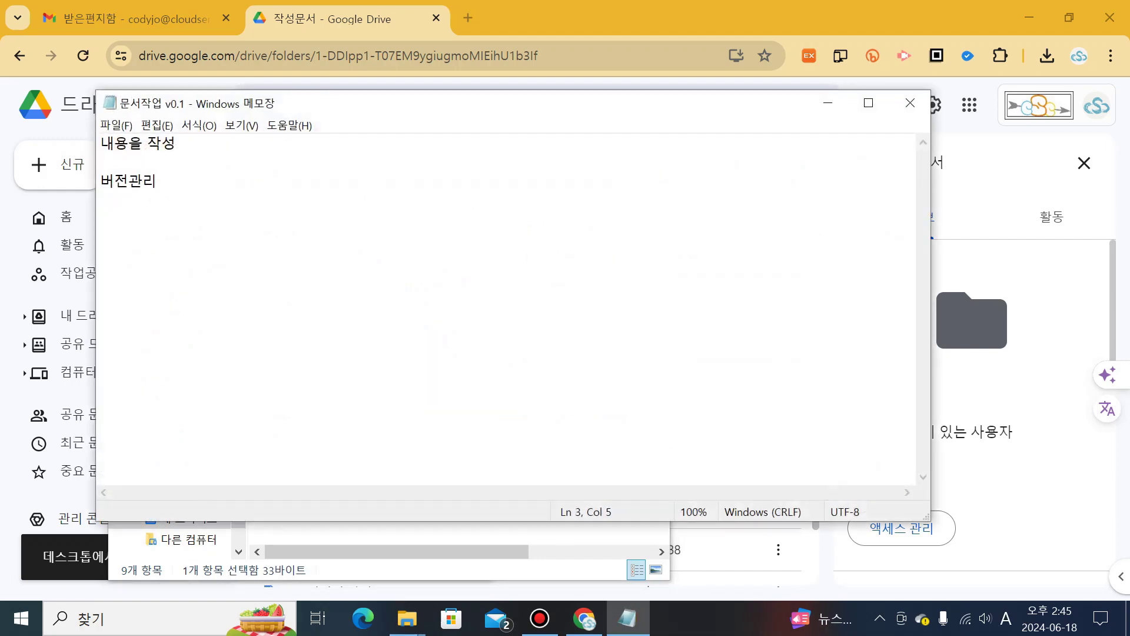
key("Return")
key("Return")
type("a")
key("BackSpace")
key("Hangul")
type("구글 드라이브")
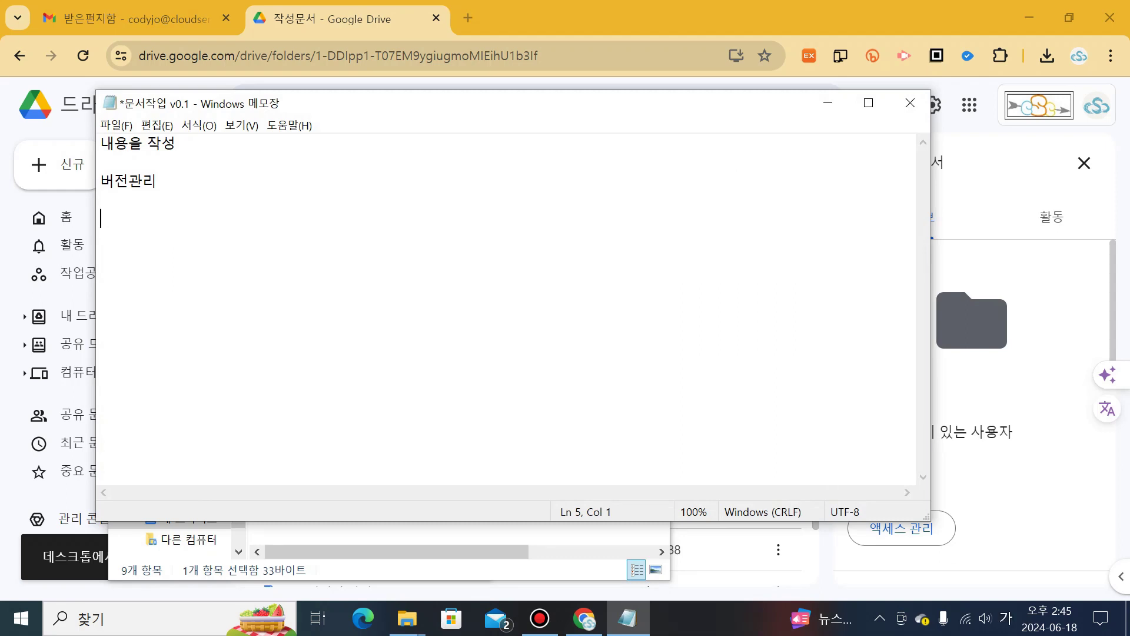
type("로 저장")
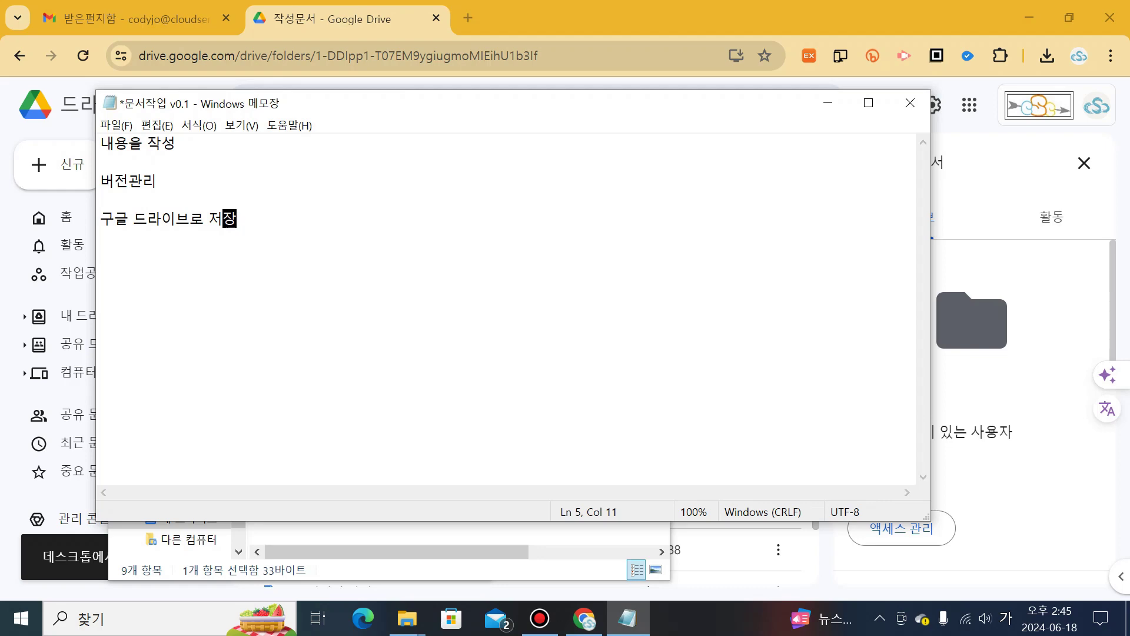
left_click(910, 103)
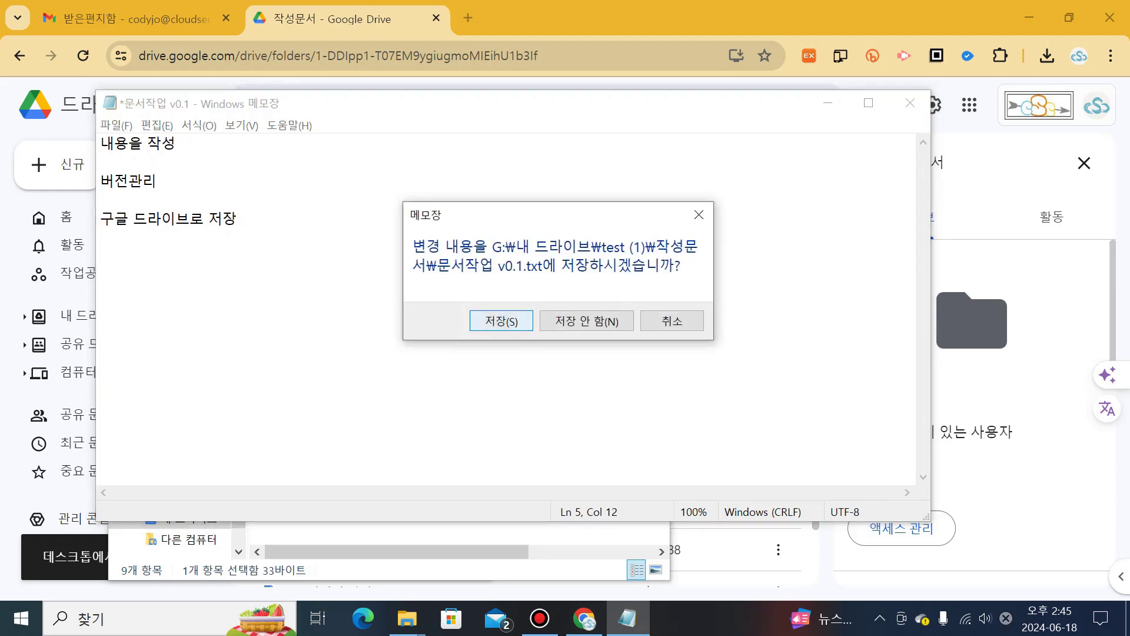
left_click(501, 321)
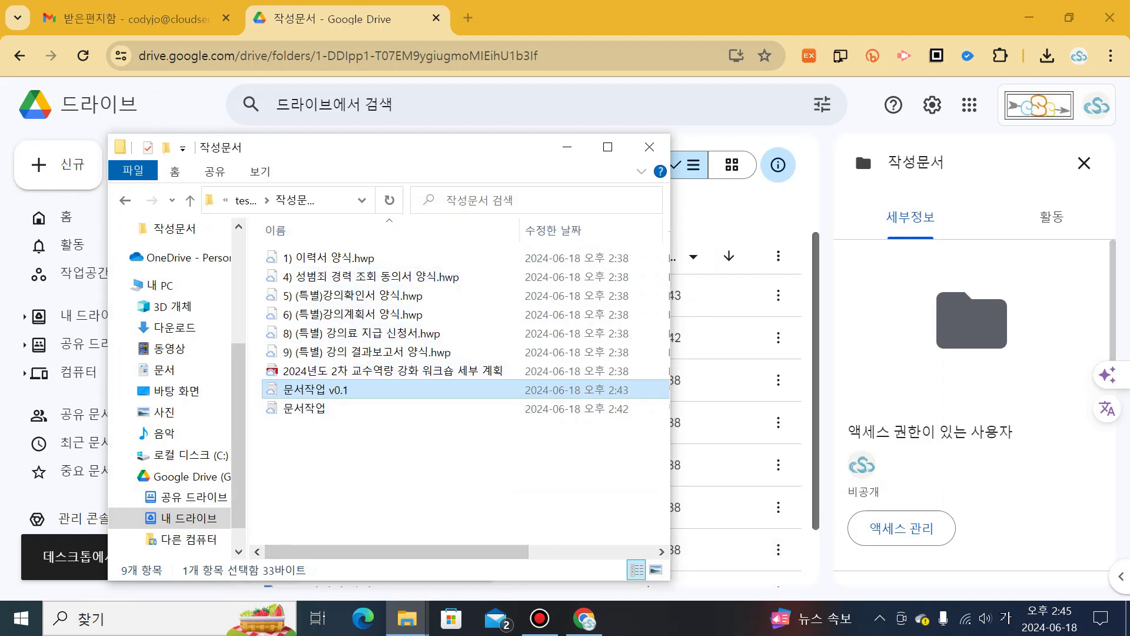
- Preview 문서작업 v0.1.txt in Google Drive on the web, check its last line and close the preview
left_click(816, 471)
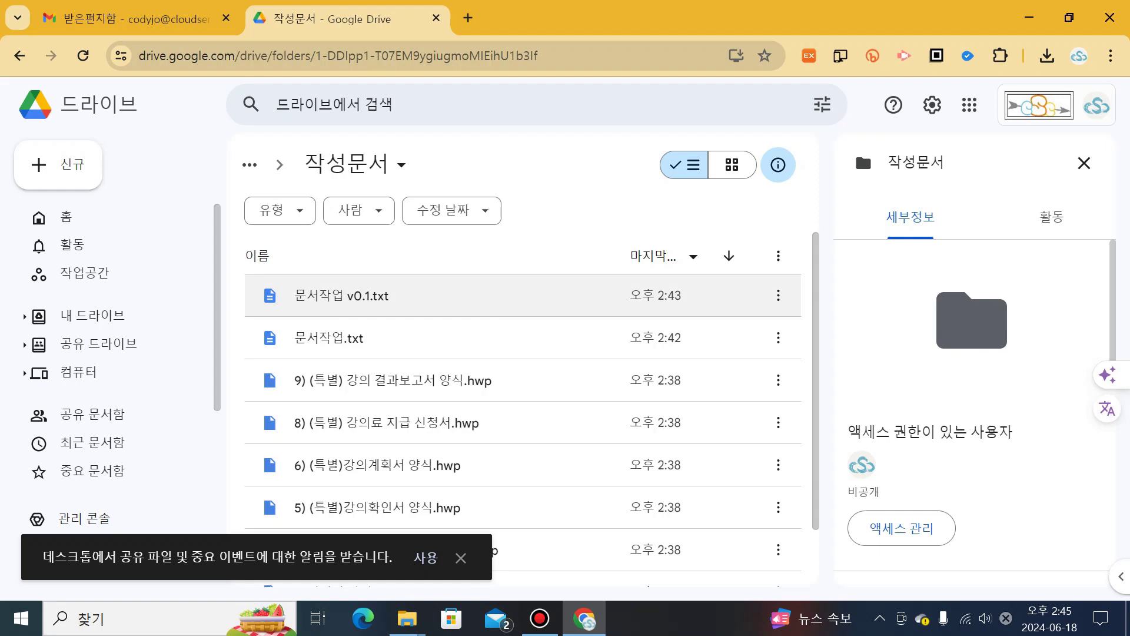
double_click(412, 296)
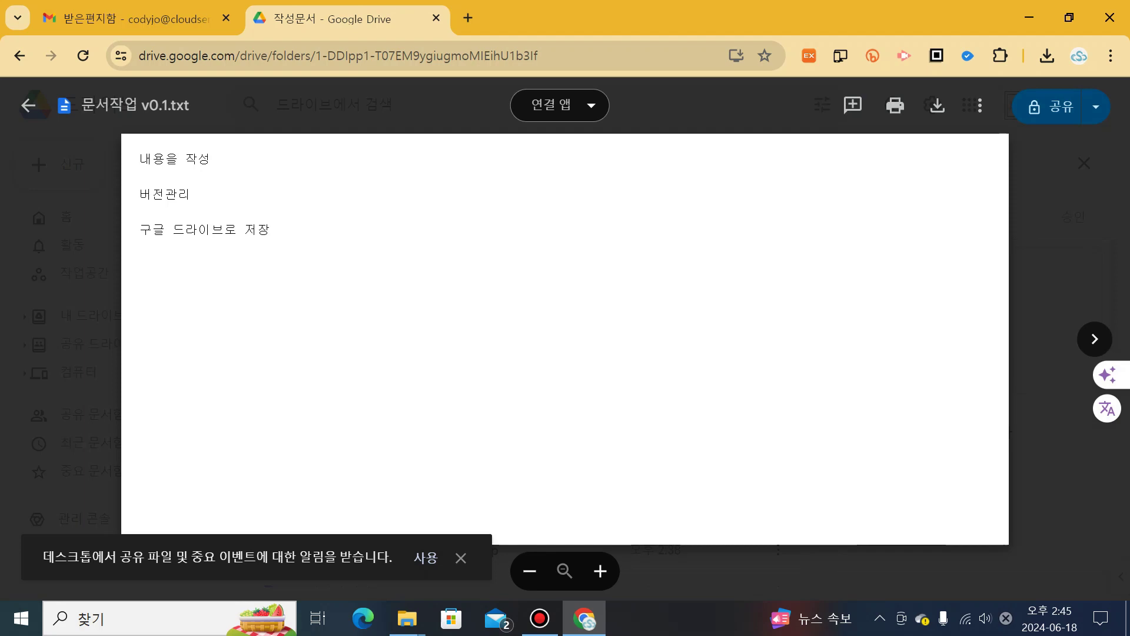
left_click_drag(140, 230, 271, 230)
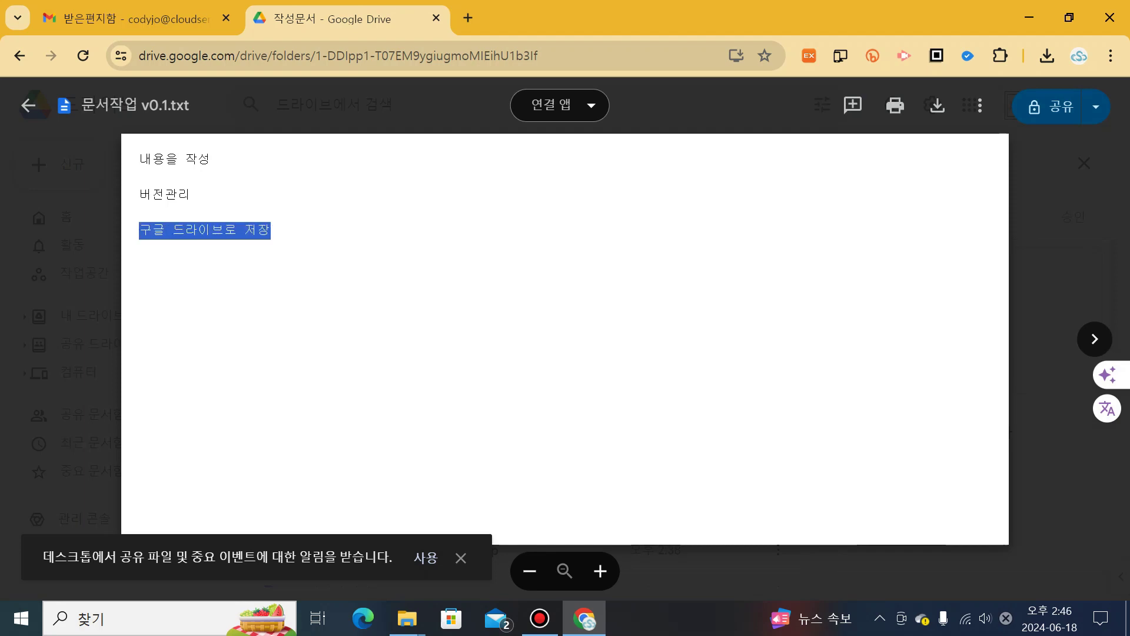
key("Escape")
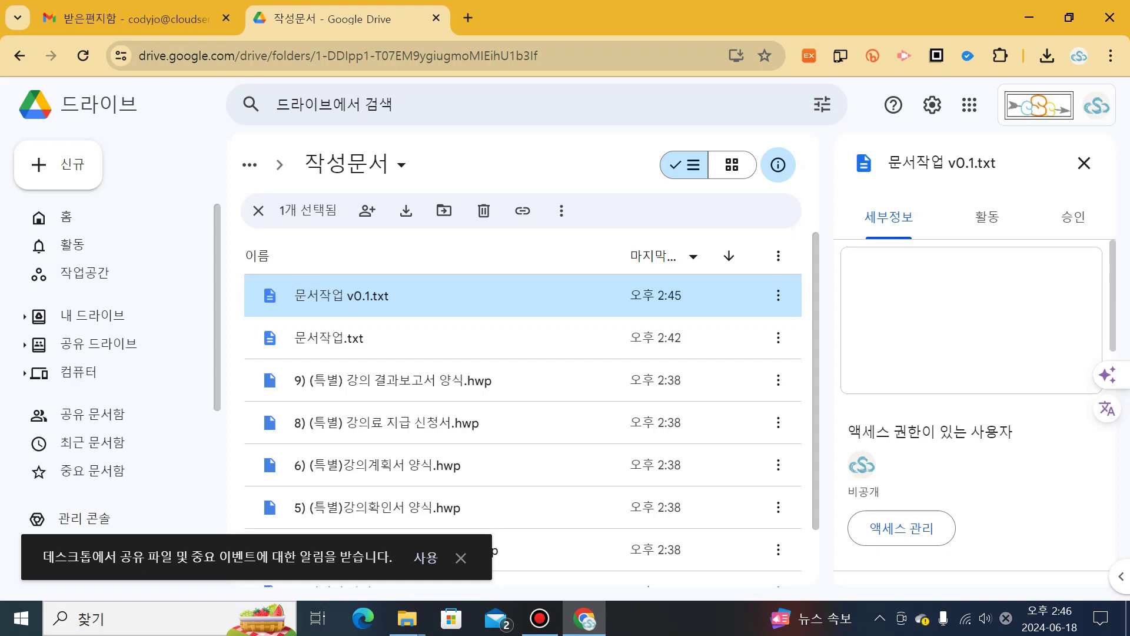
- Open the version management (버전 관리) of 문서작업 v0.1.txt in Google Drive on the web
right_click(325, 274)
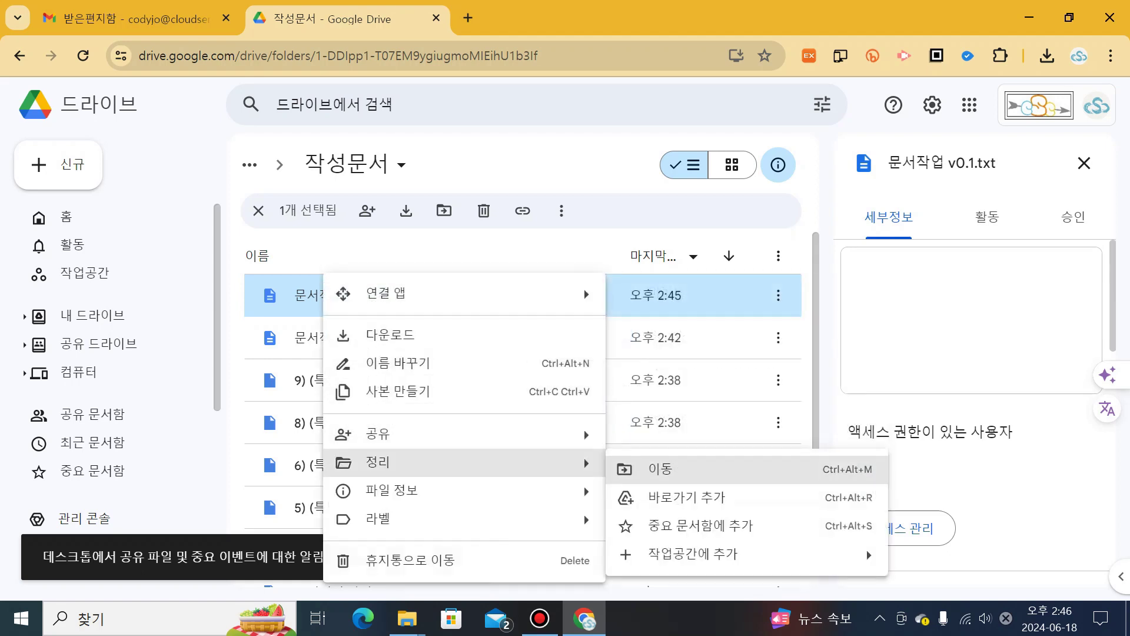
key("Left")
key("Down")
key("Right")
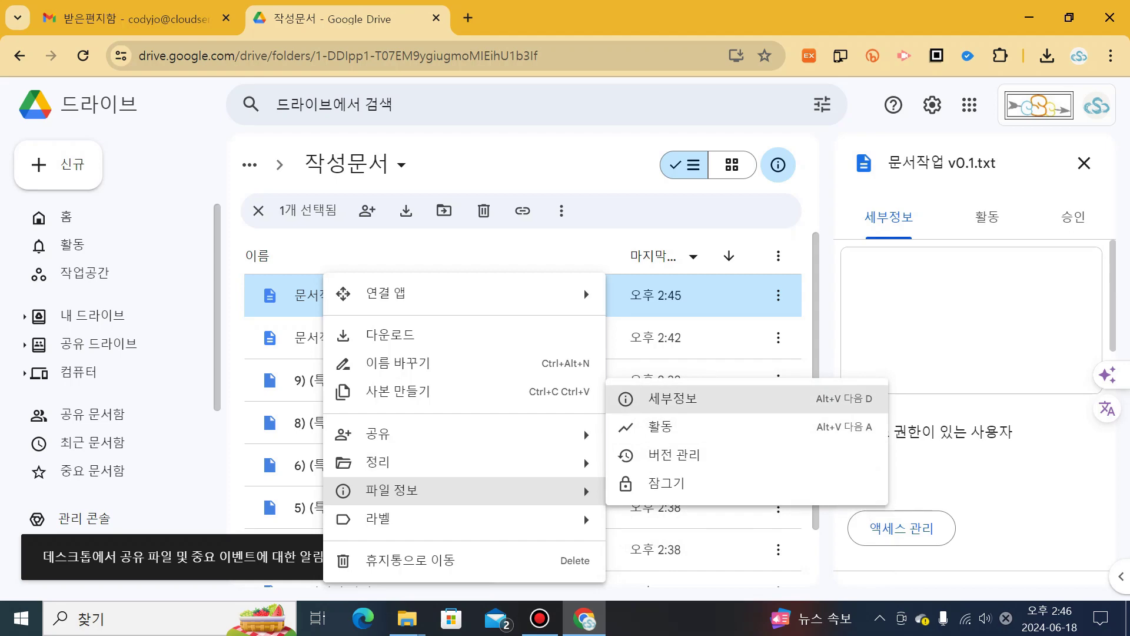
key("Up")
key("Up")
key("Return")
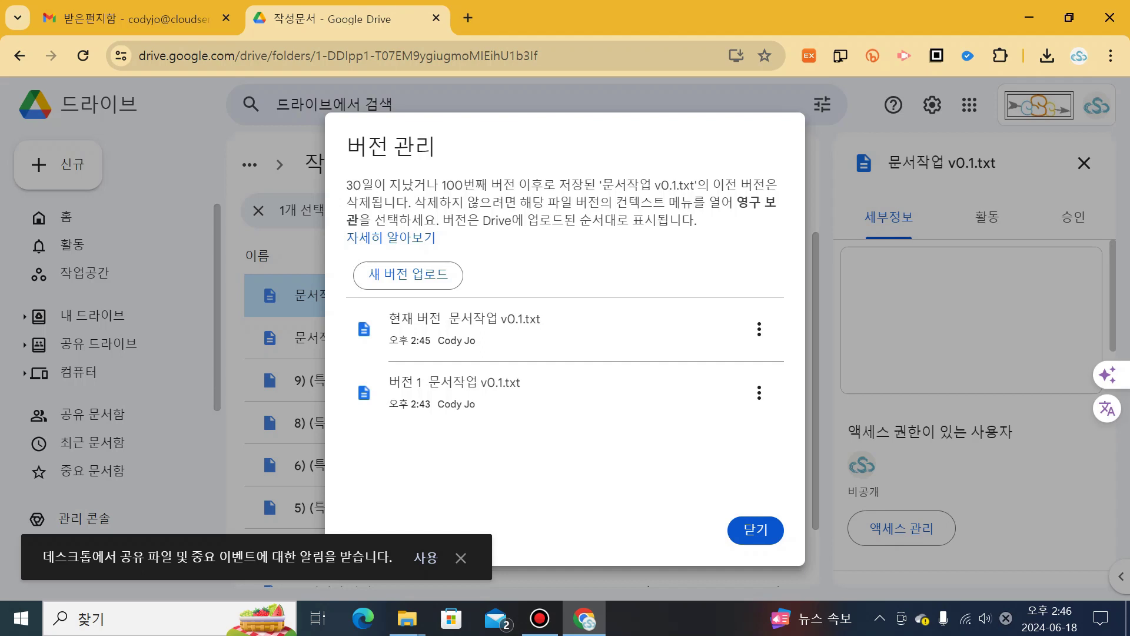
left_click(425, 557)
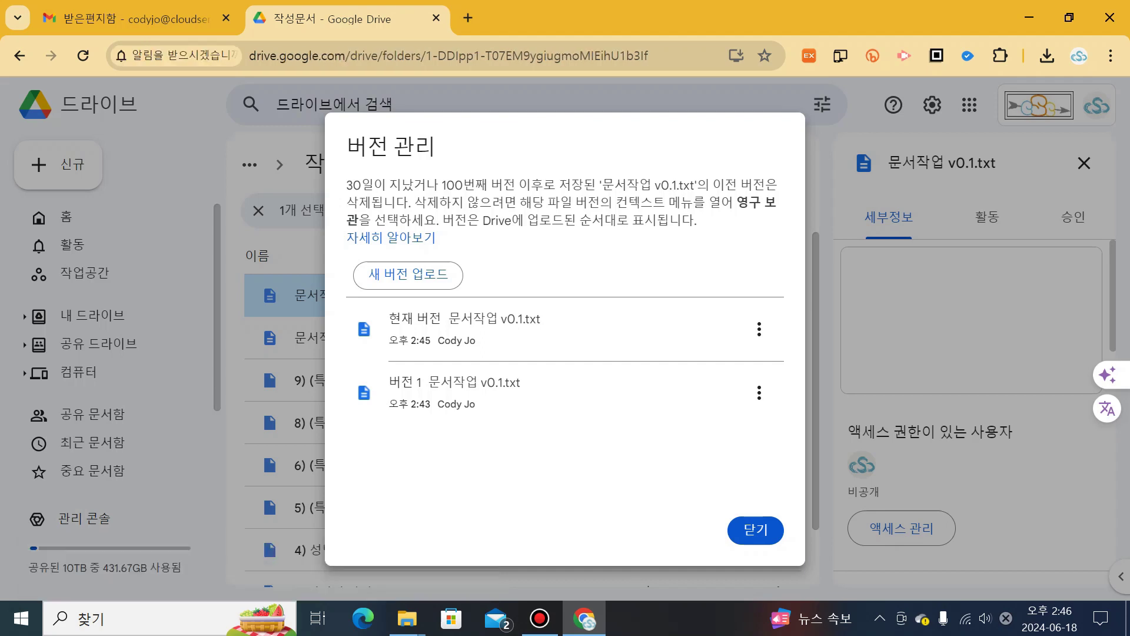
left_click(280, 174)
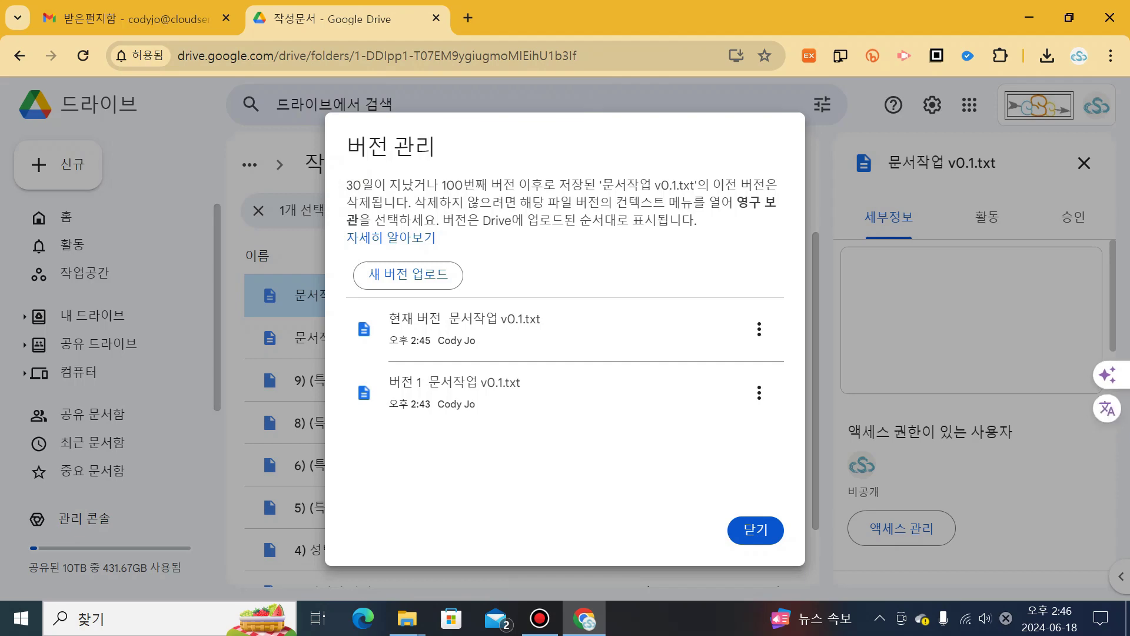
left_click(756, 530)
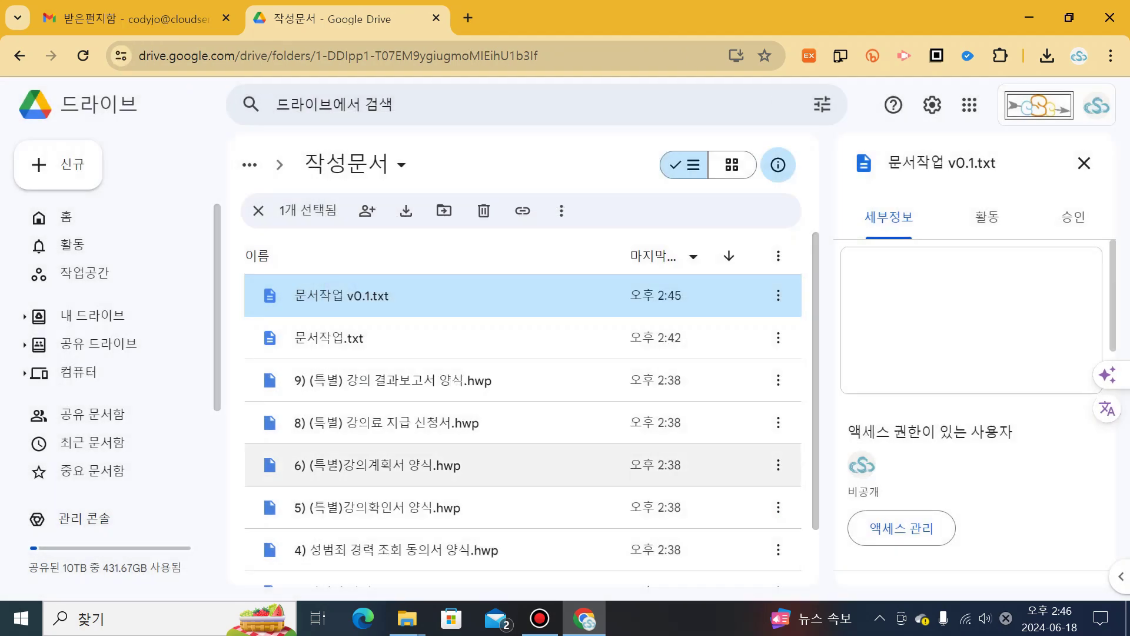
- Delete 문서작업 v0.1 from the 작성문서 folder in File Explorer and highlight the trash notice
key("alt+Tab")
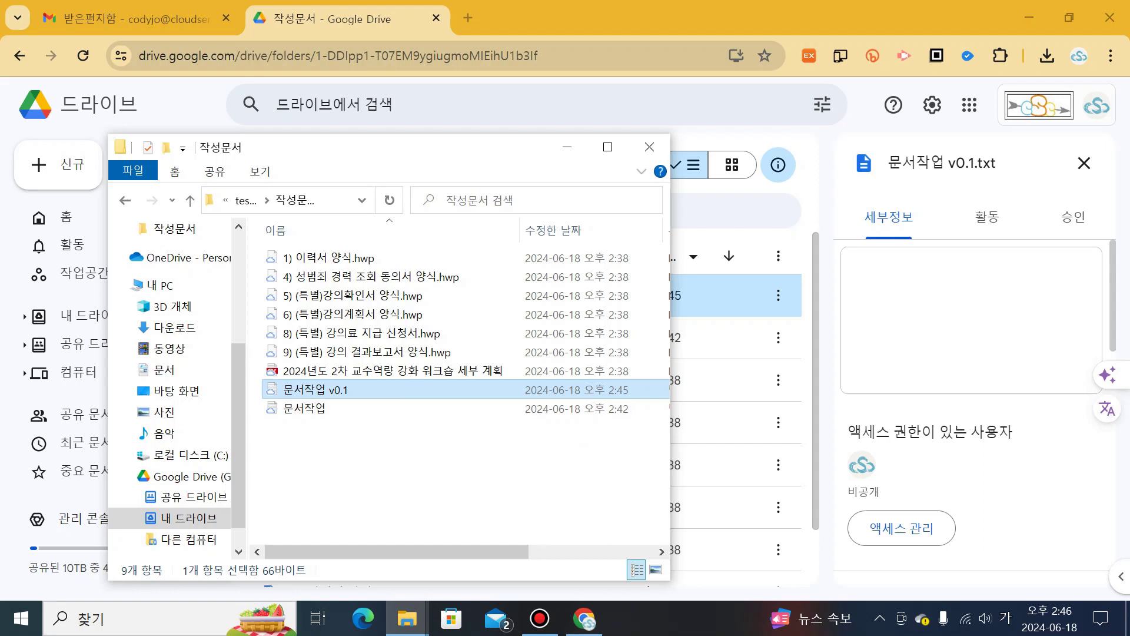
right_click(318, 389)
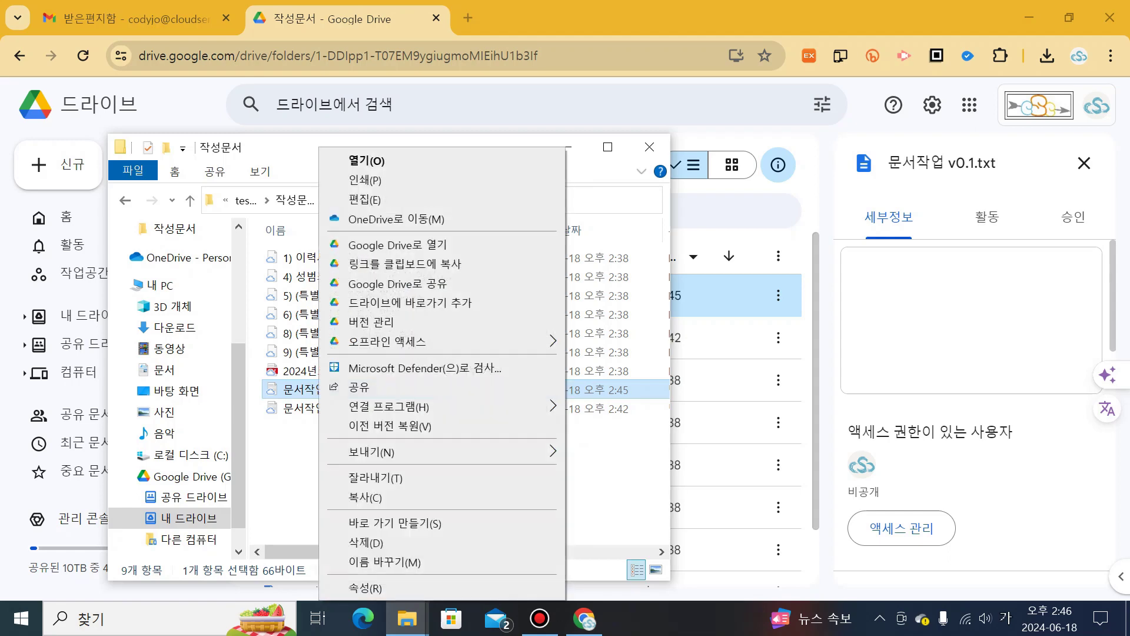
left_click(365, 543)
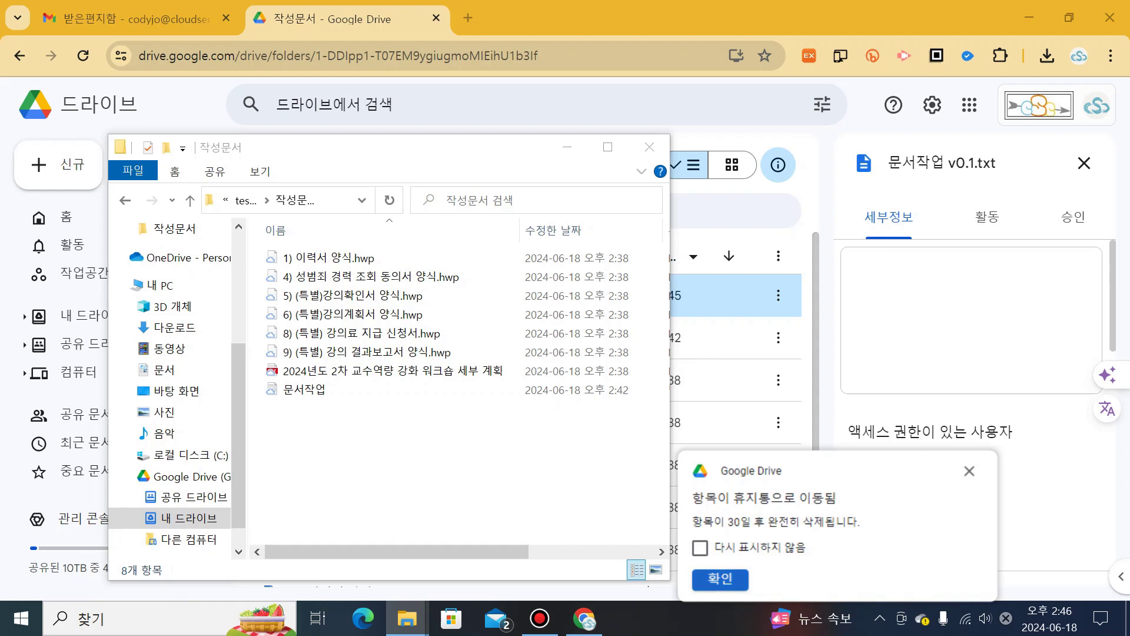
left_click_drag(733, 498, 837, 498)
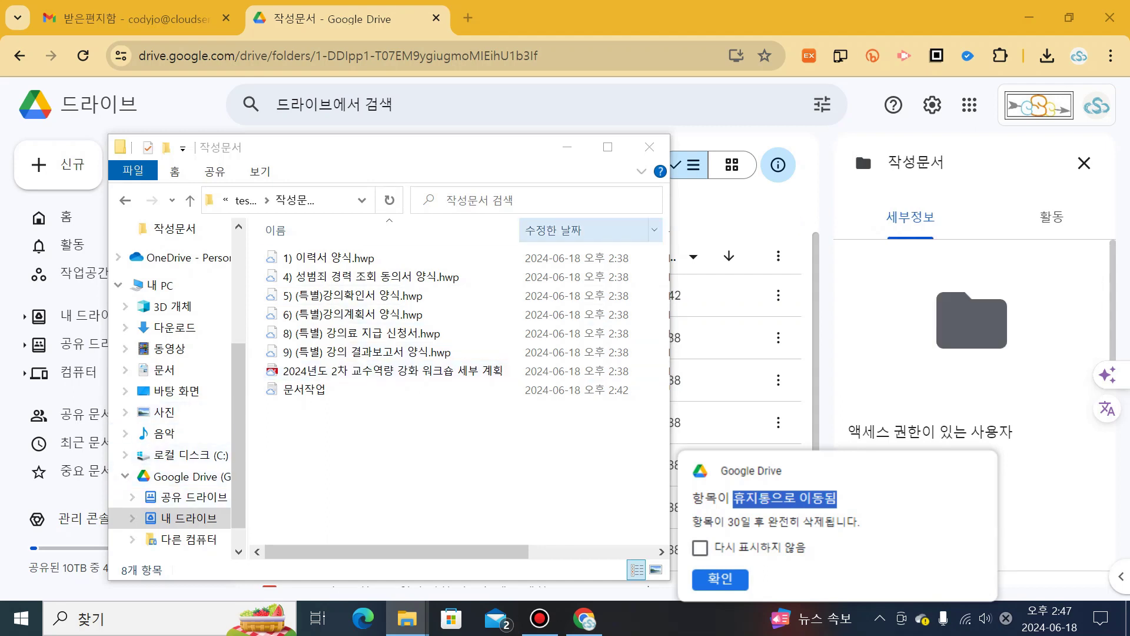
- Minimize File Explorer and restore 문서작업 v0.1.txt from the trash (휴지통) of Google Drive on the web
left_click(506, 147)
left_click(567, 147)
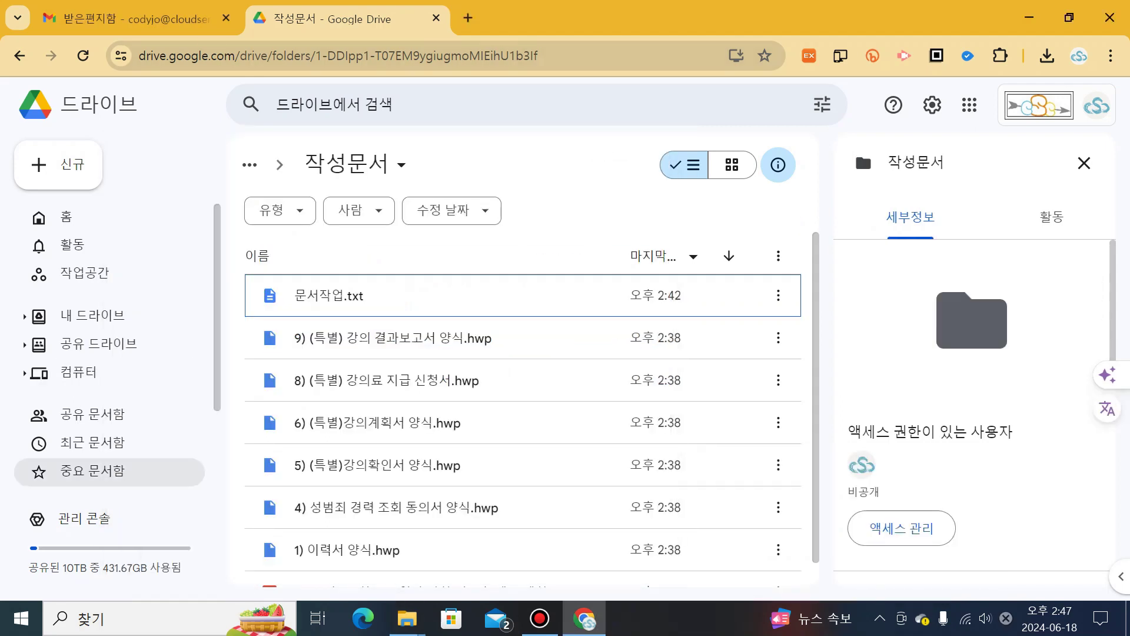
scroll(109, 412, "down", 3)
left_click(78, 452)
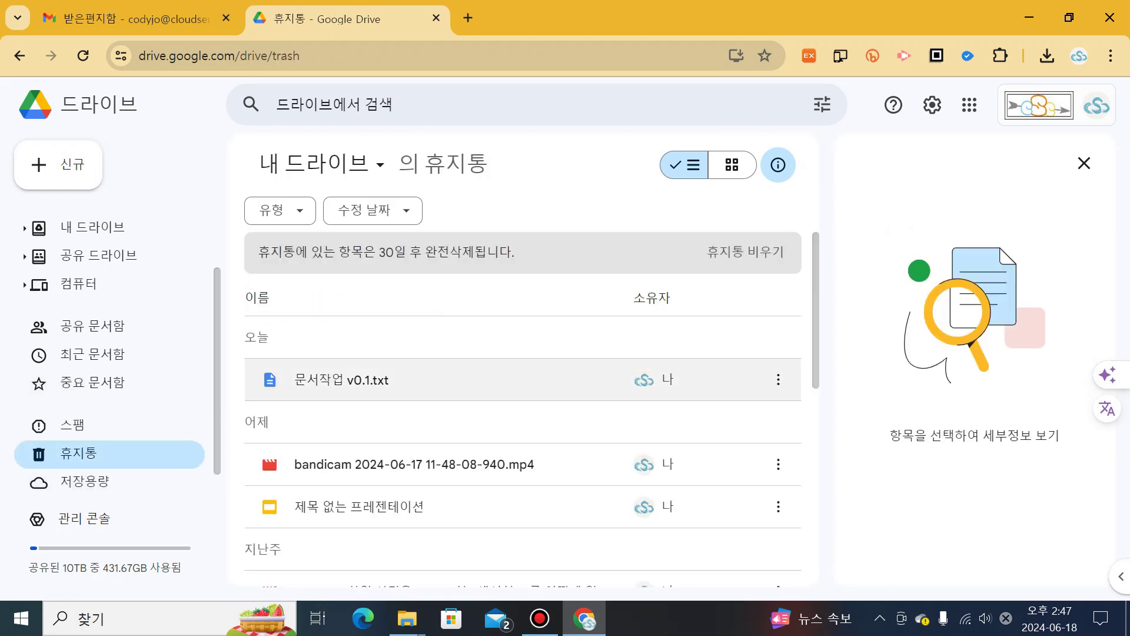
right_click(353, 380)
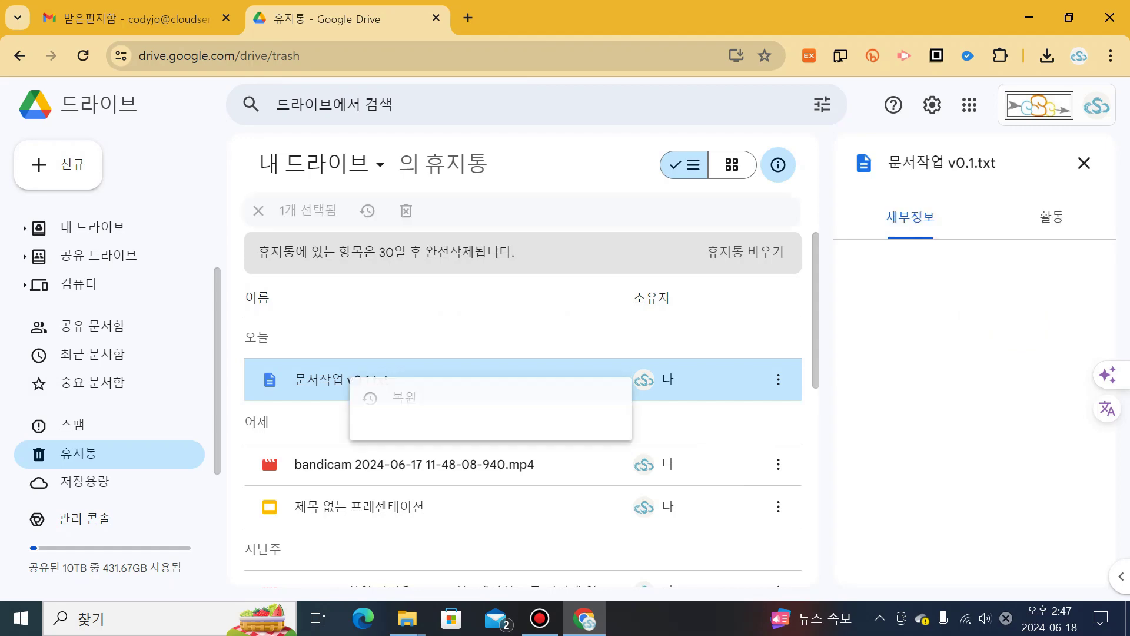
left_click(400, 398)
- Open the preferences (환경설정) of Google Drive for desktop
key("alt+Tab")
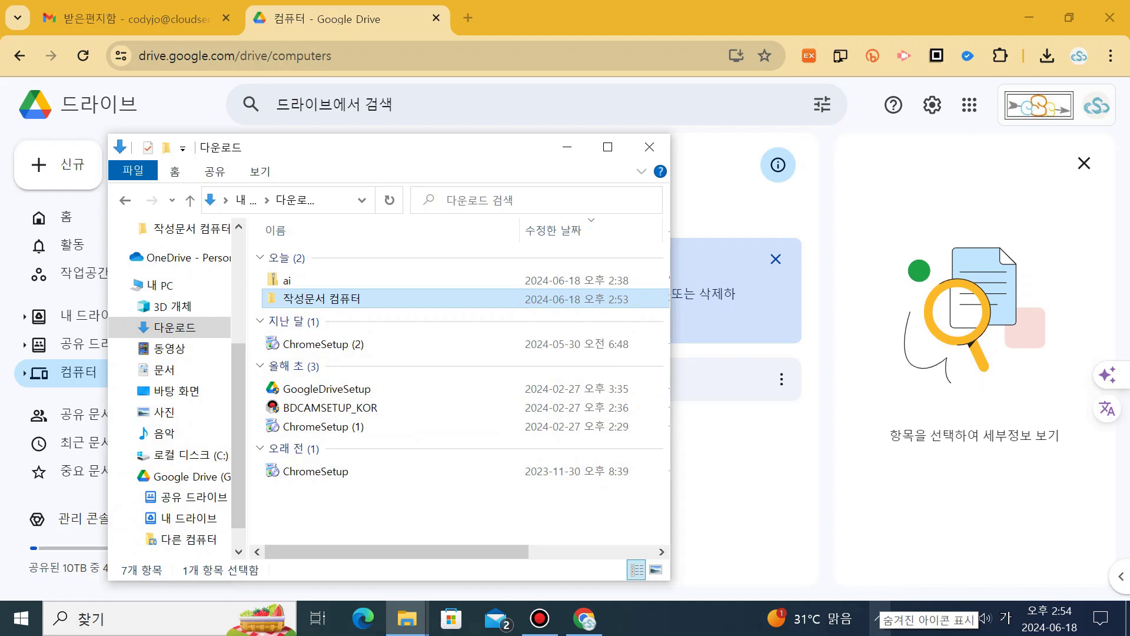
left_click(879, 618)
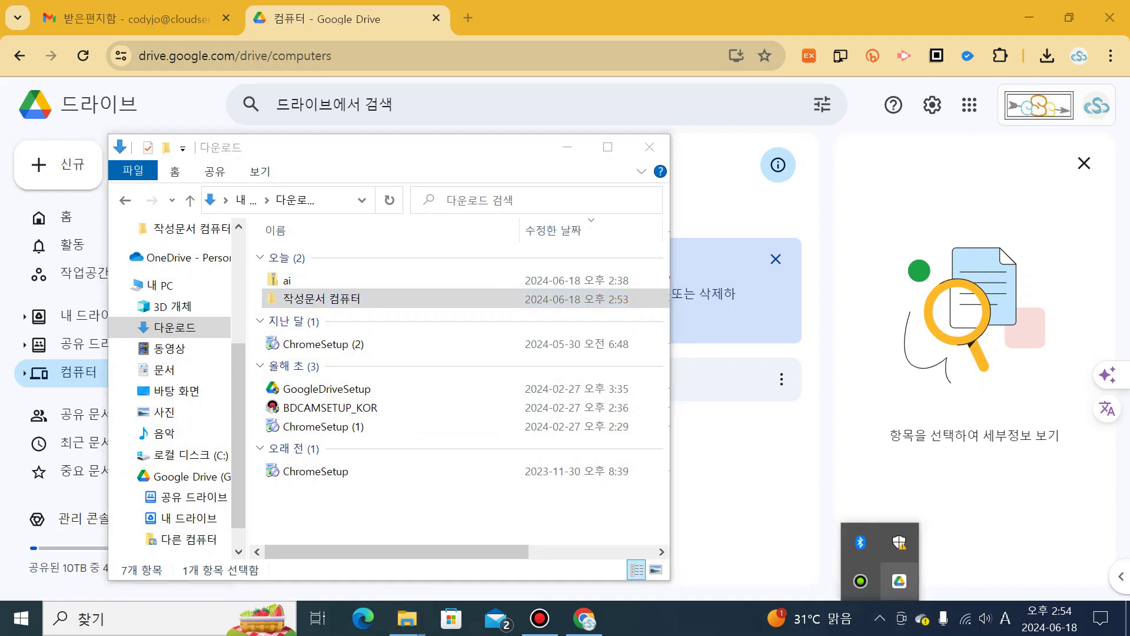
left_click(899, 581)
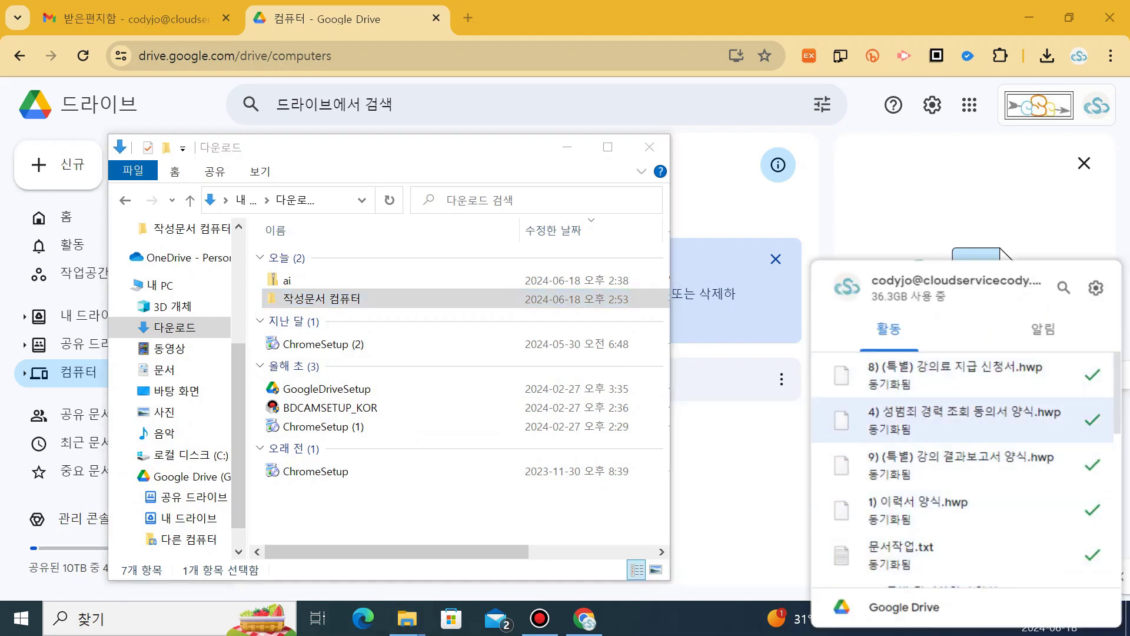
left_click(1096, 287)
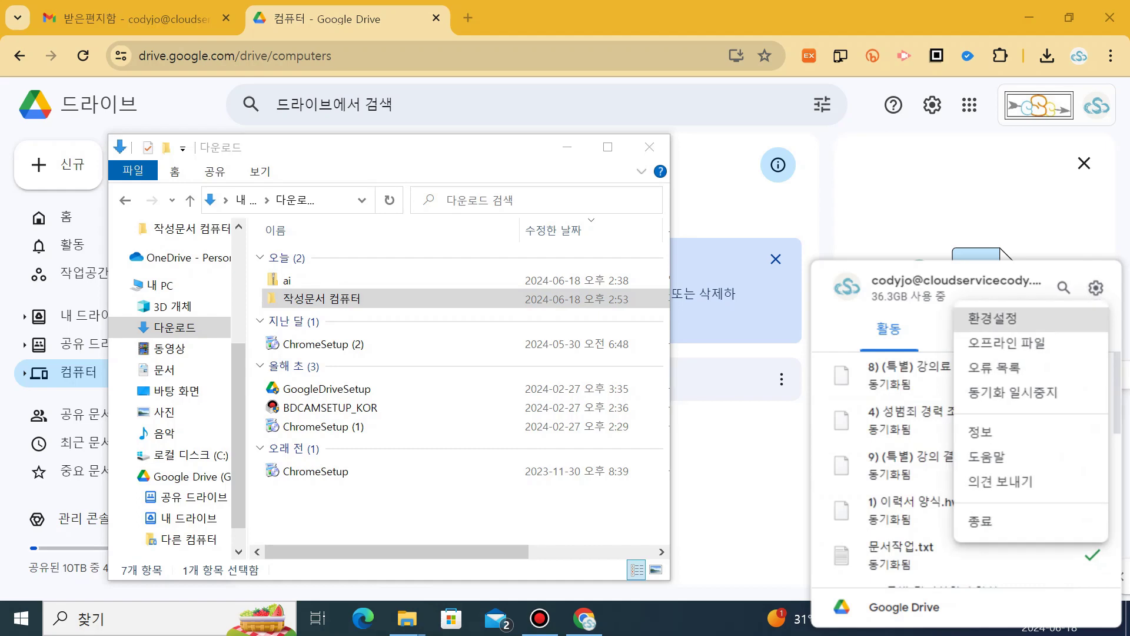
left_click(993, 318)
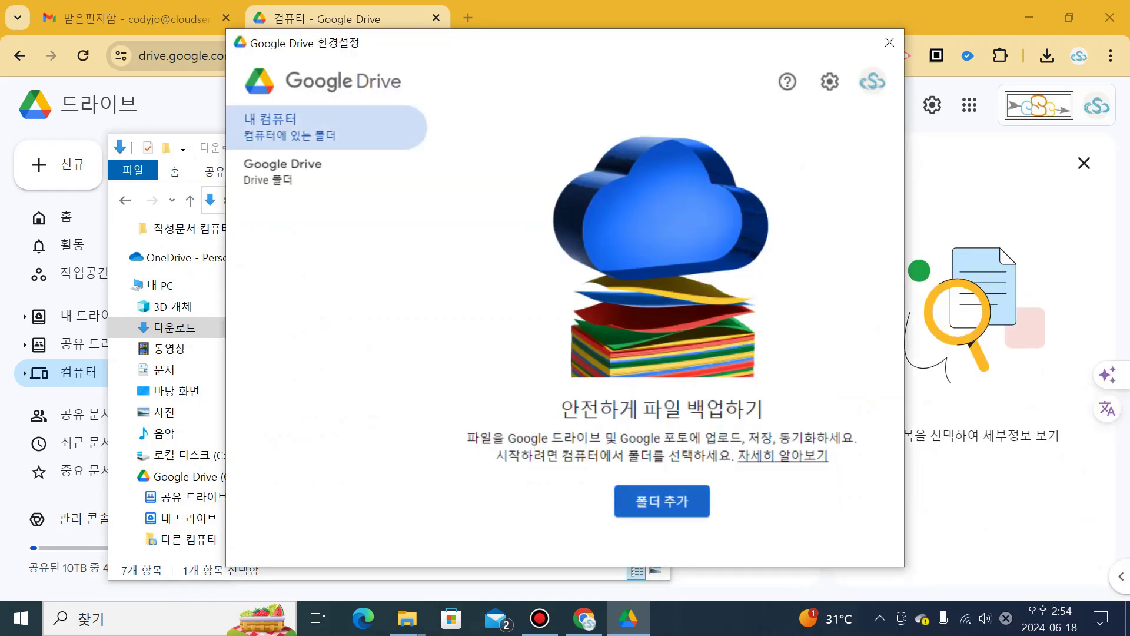
- Add the 작성문서 컴퓨터 folder from 다운로드 as a computer folder for Google Drive
left_click(662, 501)
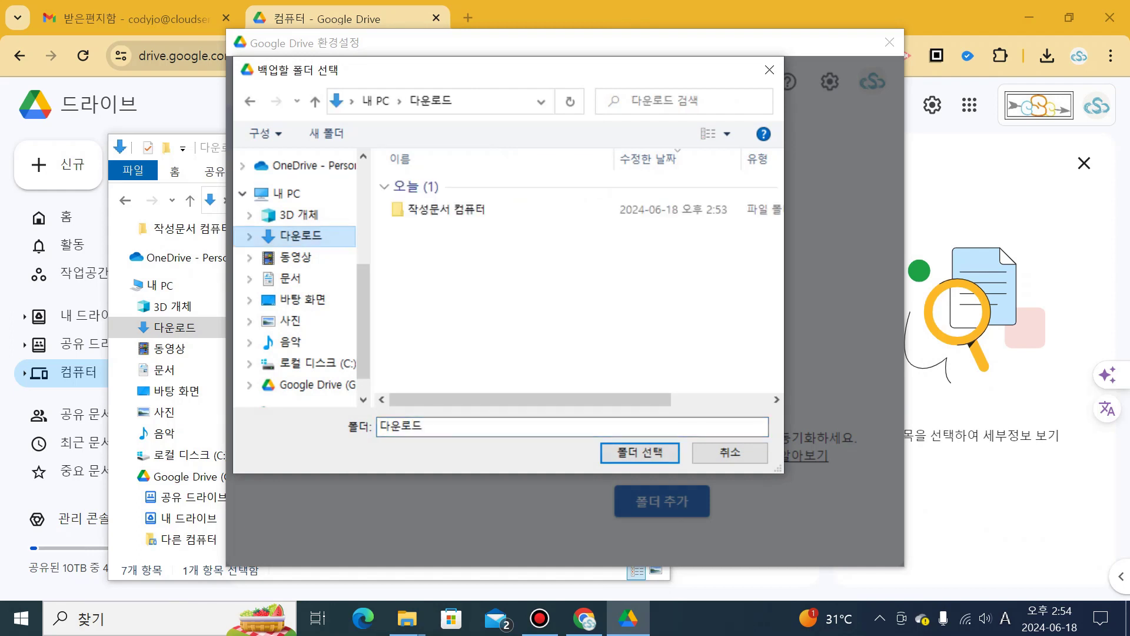
left_click(412, 210)
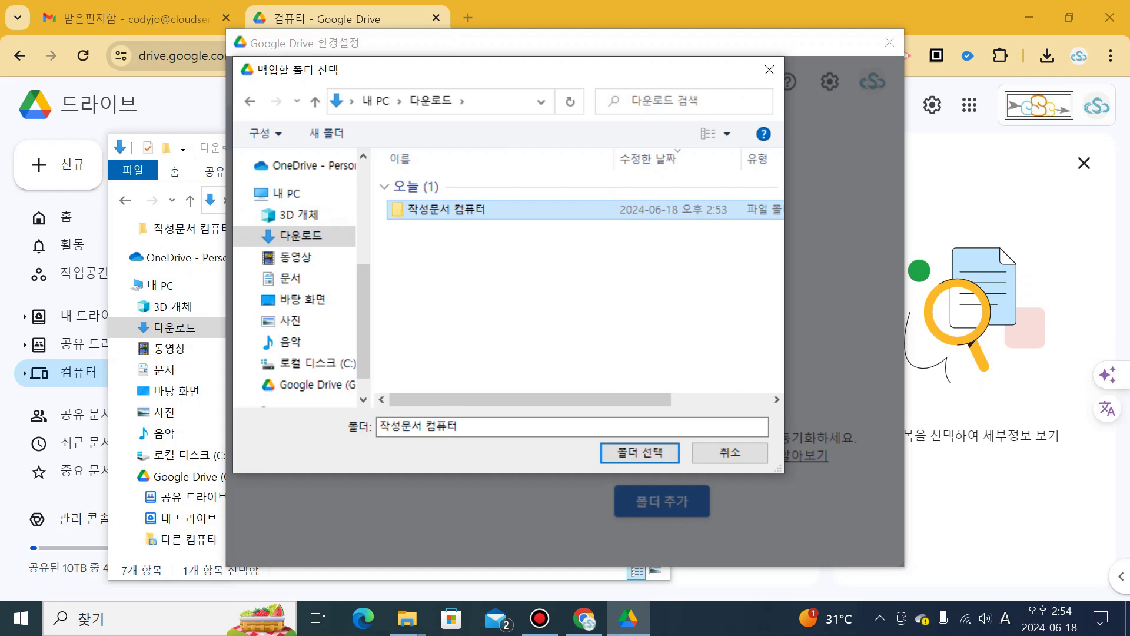
left_click(640, 452)
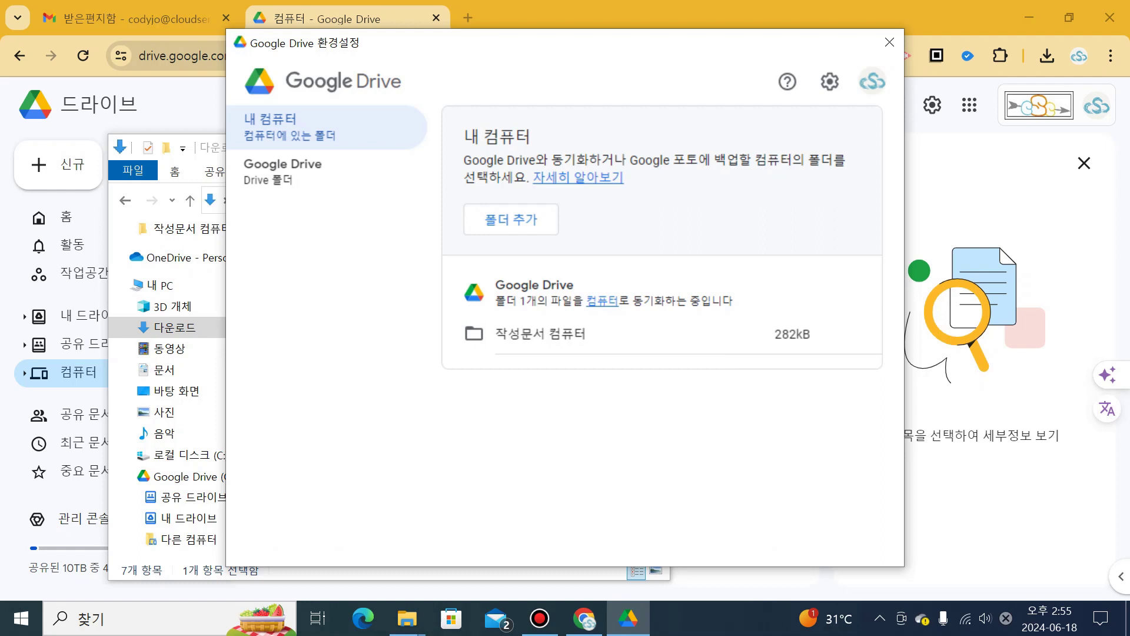
- Switch to Google Drive on the web and open the 작성문서 컴퓨터 folder inside 내 컴퓨터
left_click(585, 618)
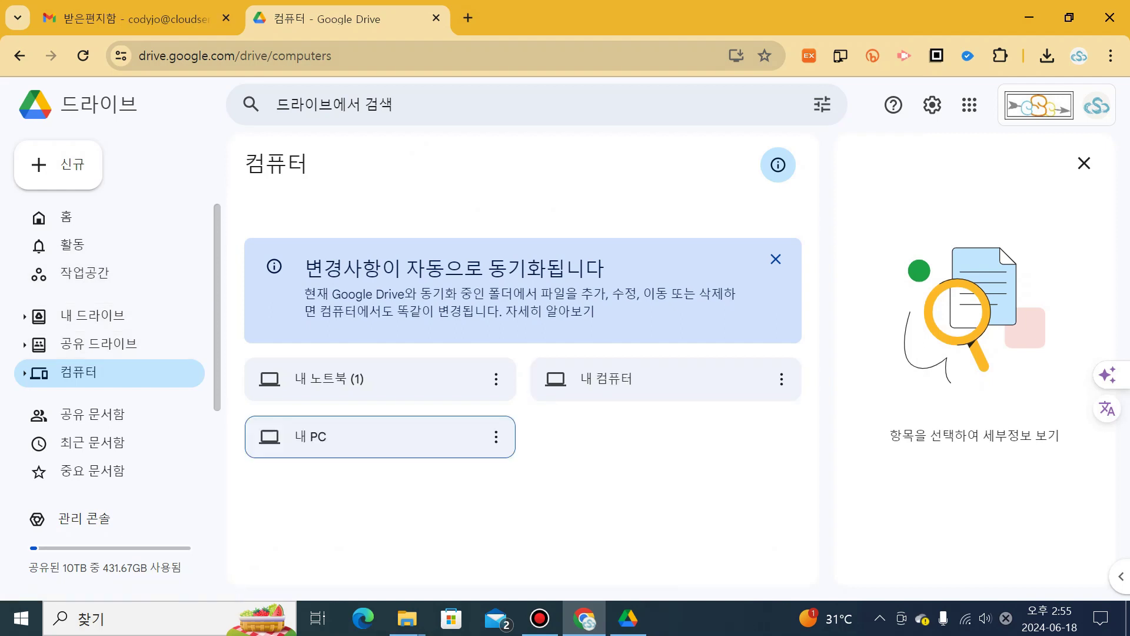
left_click(669, 383)
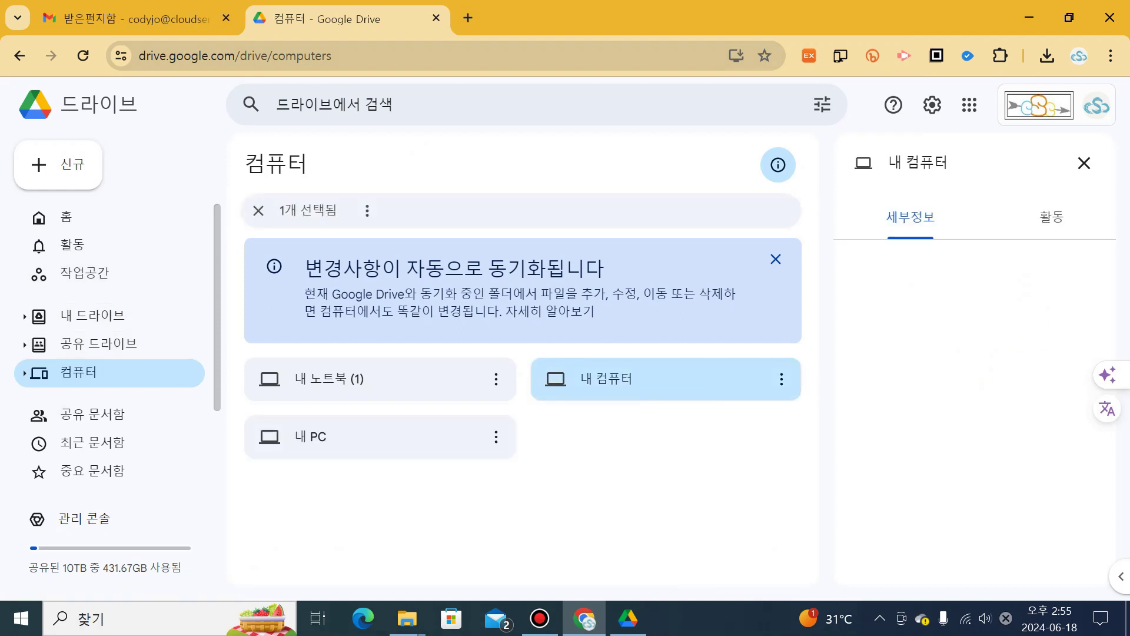
key("Return")
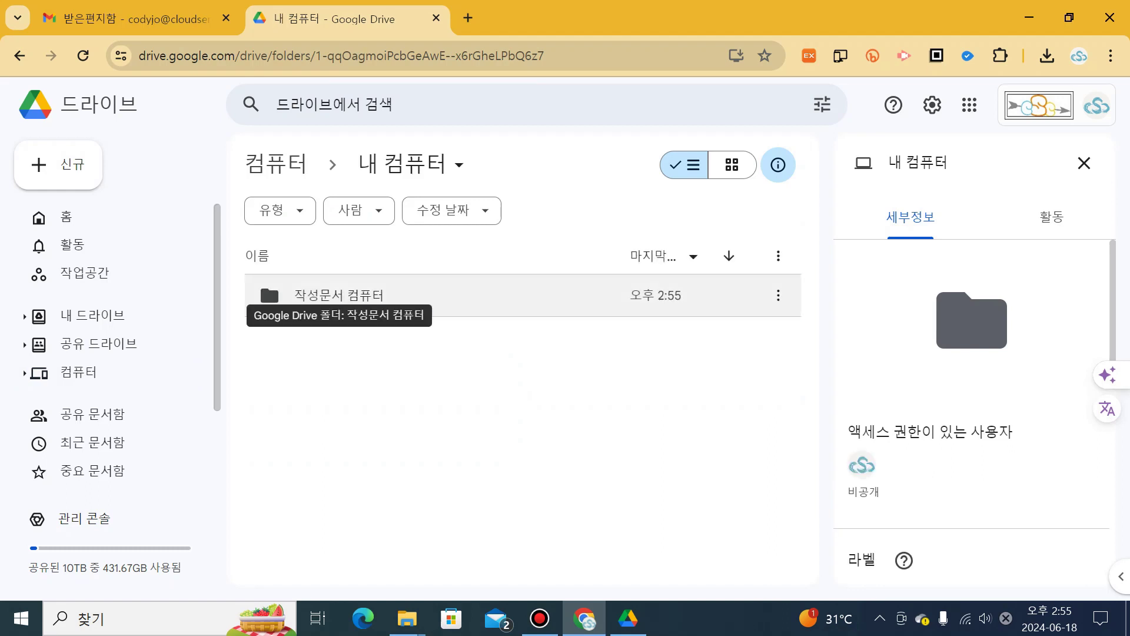
double_click(339, 295)
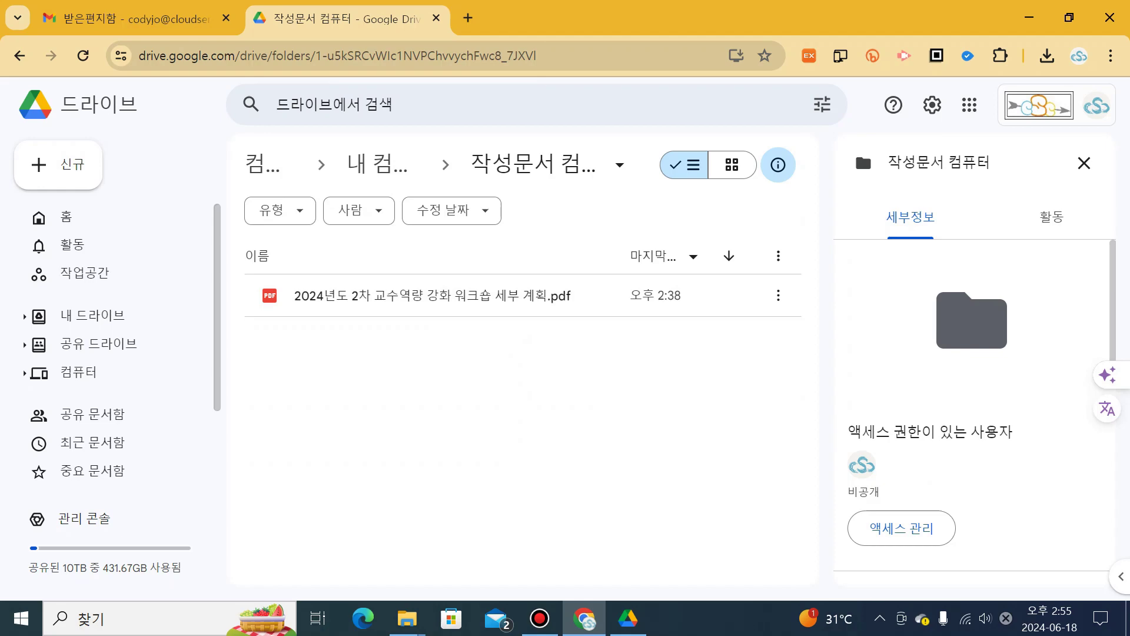
- Switch to File Explorer and open the 문서작업 v0.1 file from the 작성문서 컴퓨터 folder
key("alt+Tab")
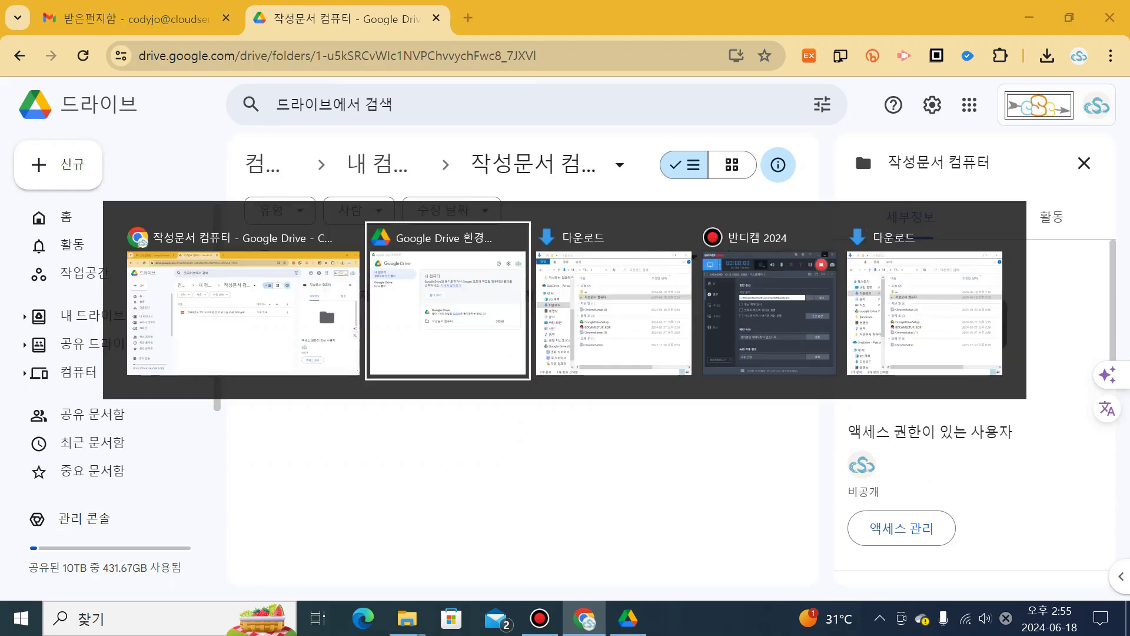
key("alt+Tab")
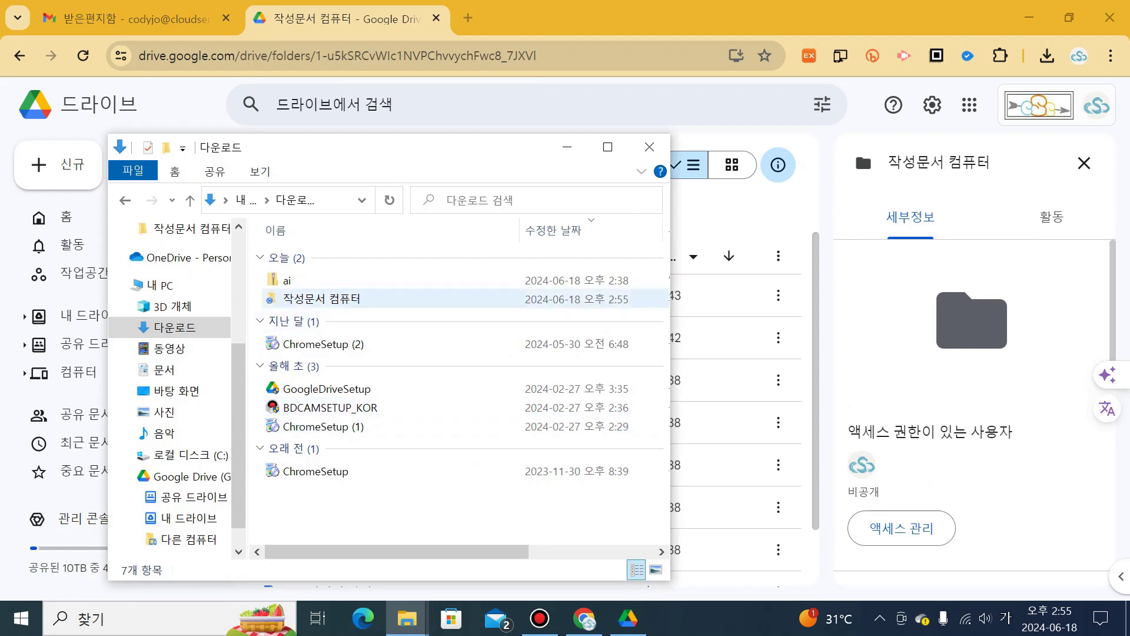
double_click(321, 299)
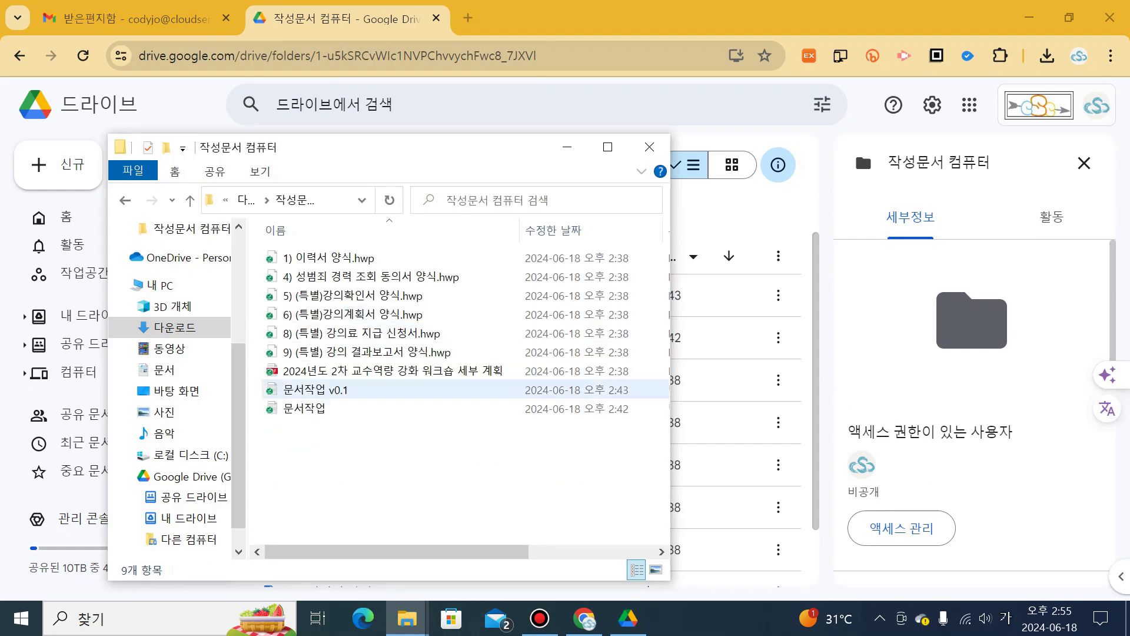
double_click(316, 390)
- Add the line "저장을 하면 드라이브에 동기화됩니다" below 버전관리, separated by a blank line
key("Down")
key("Down")
key("Right")
key("Right")
key("Right")
key("Right")
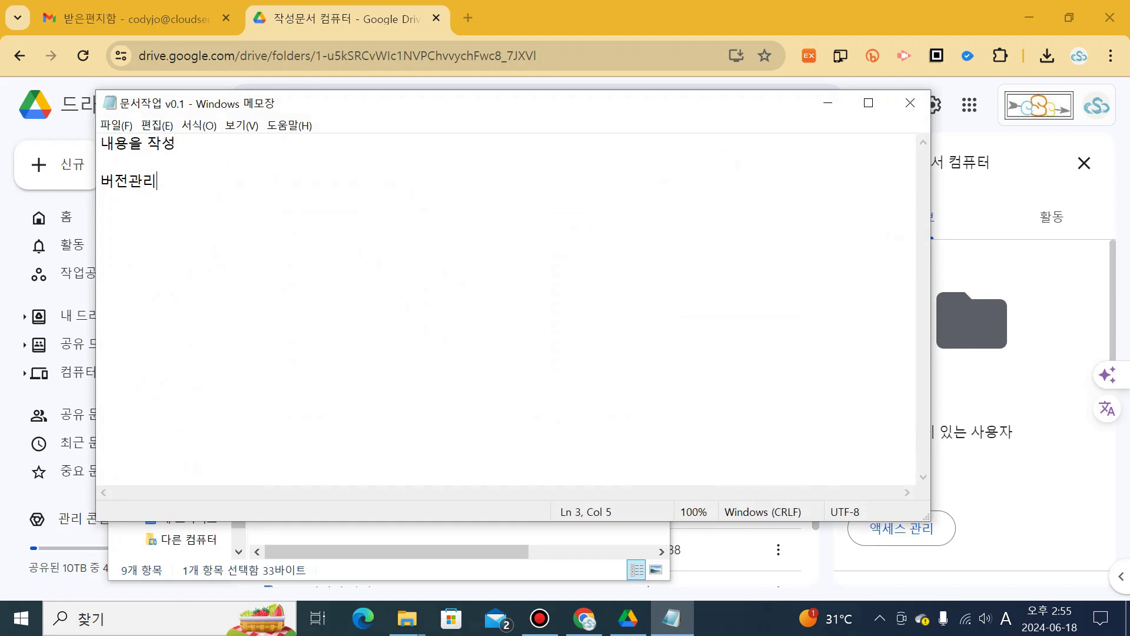
key("Return")
key("Return")
type("w")
key("BackSpace")
key("Hangul")
type("저장을 하면 ")
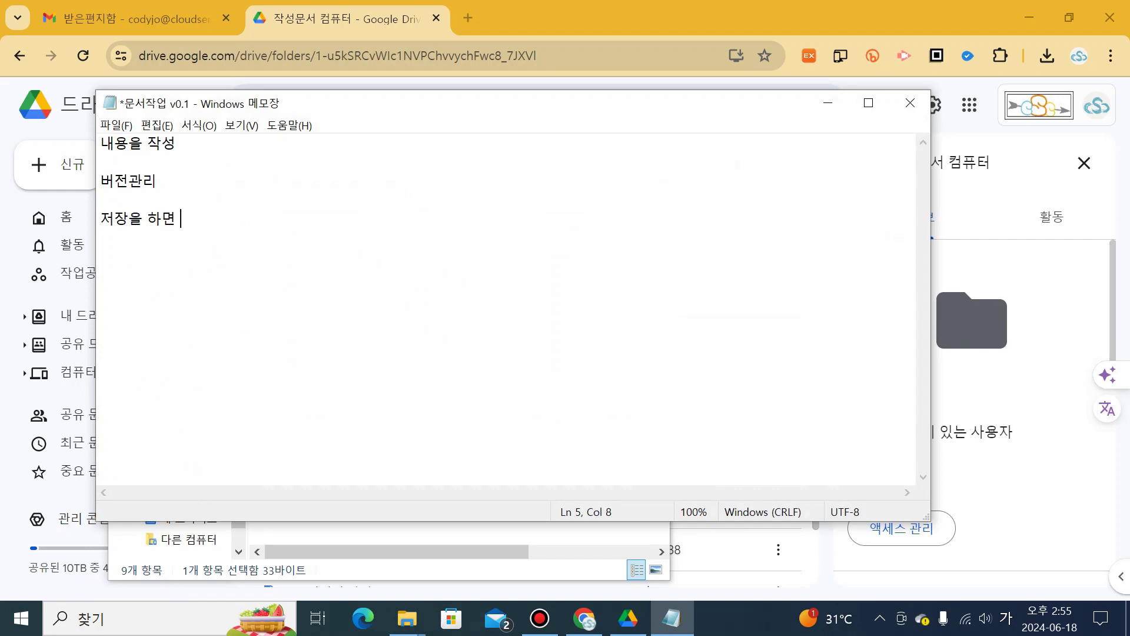
type("드라이브에 도ㅇ기화됩니다")
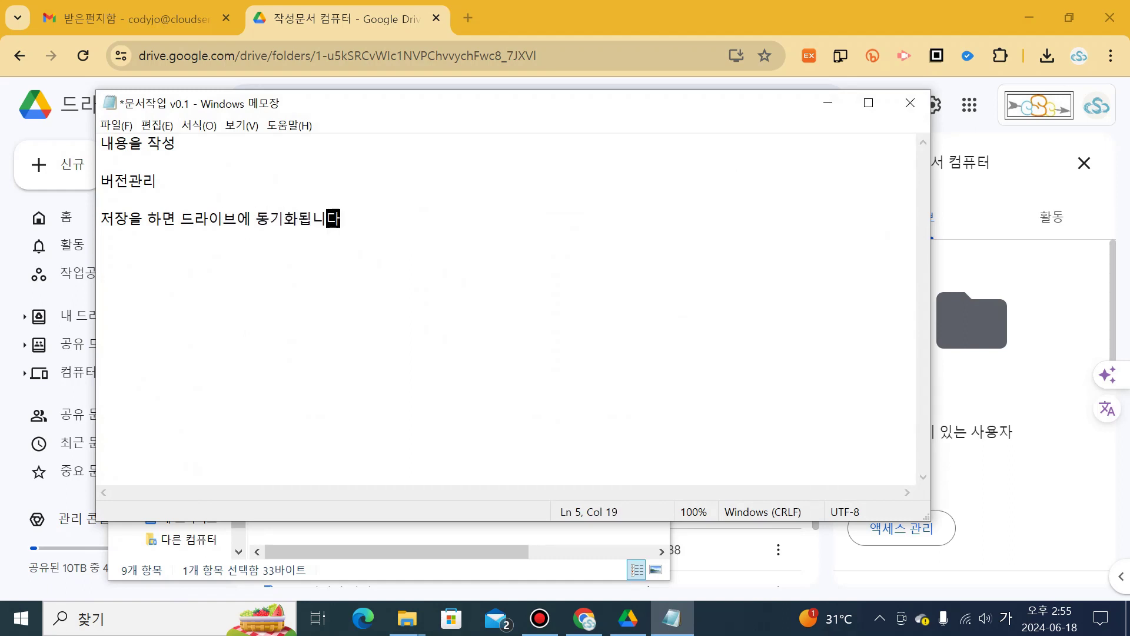
- Save the changes to 문서작업 v0.1 and close Notepad
key("alt+f")
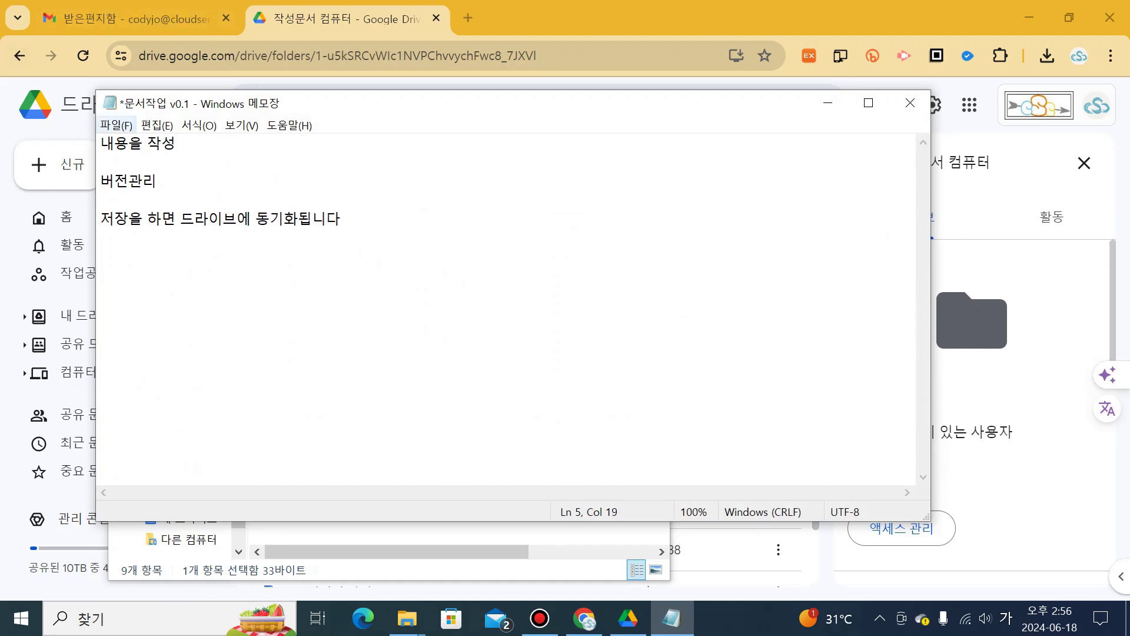
key("Down")
key("Down")
key("Down")
key("Down")
key("Return")
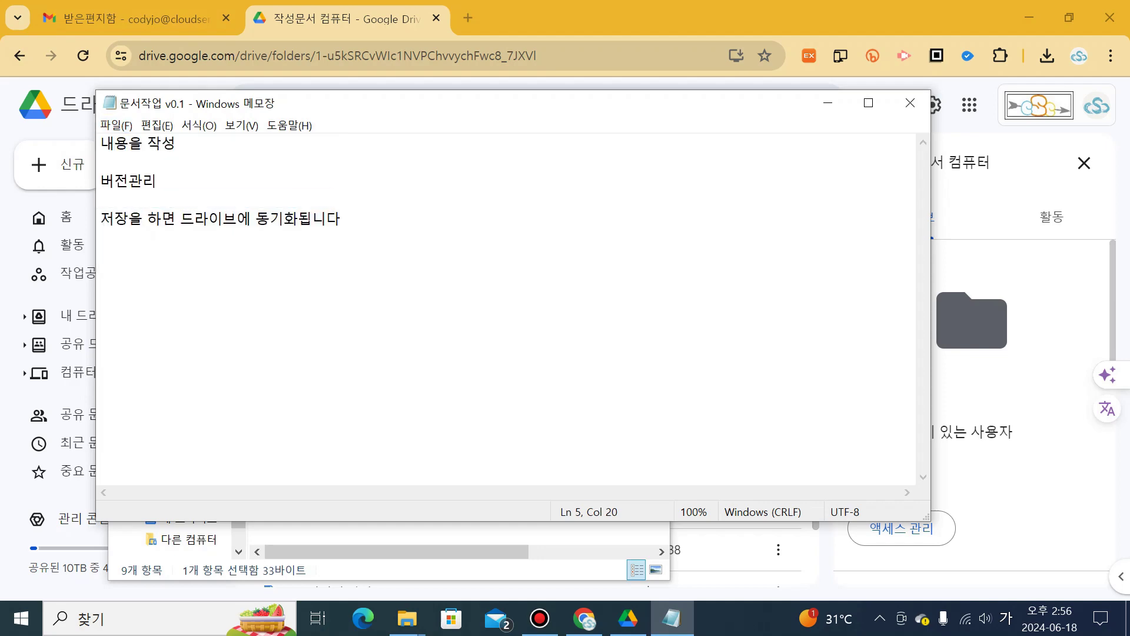
key("alt+F4")
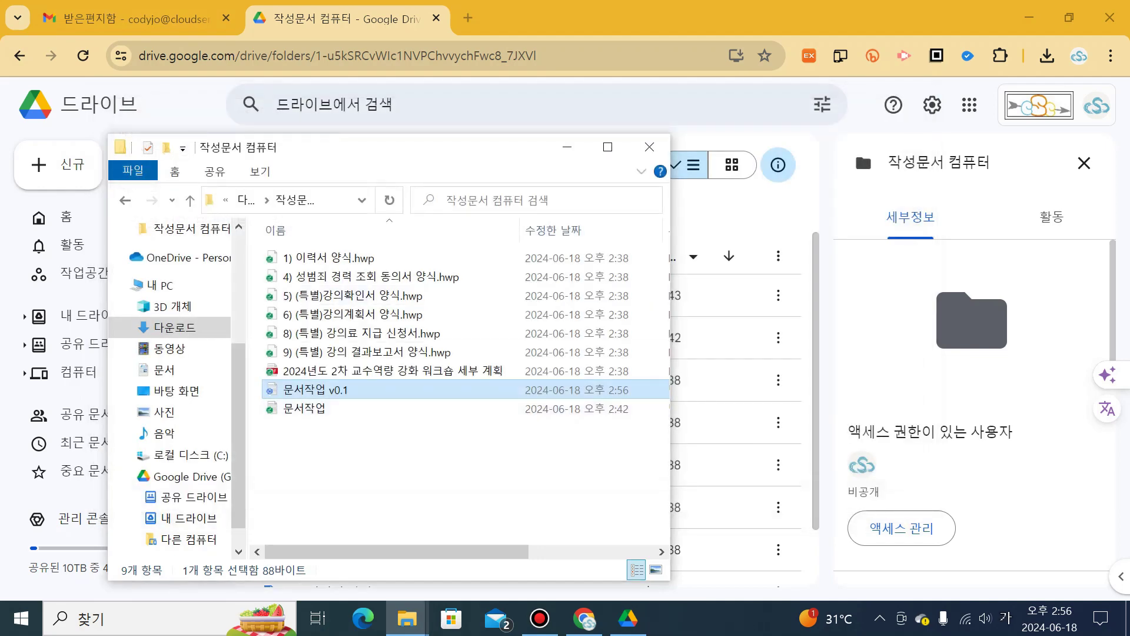
- Switch to Google Drive on the web, preview 문서작업 v0.1.txt and close the preview
key("alt+Tab")
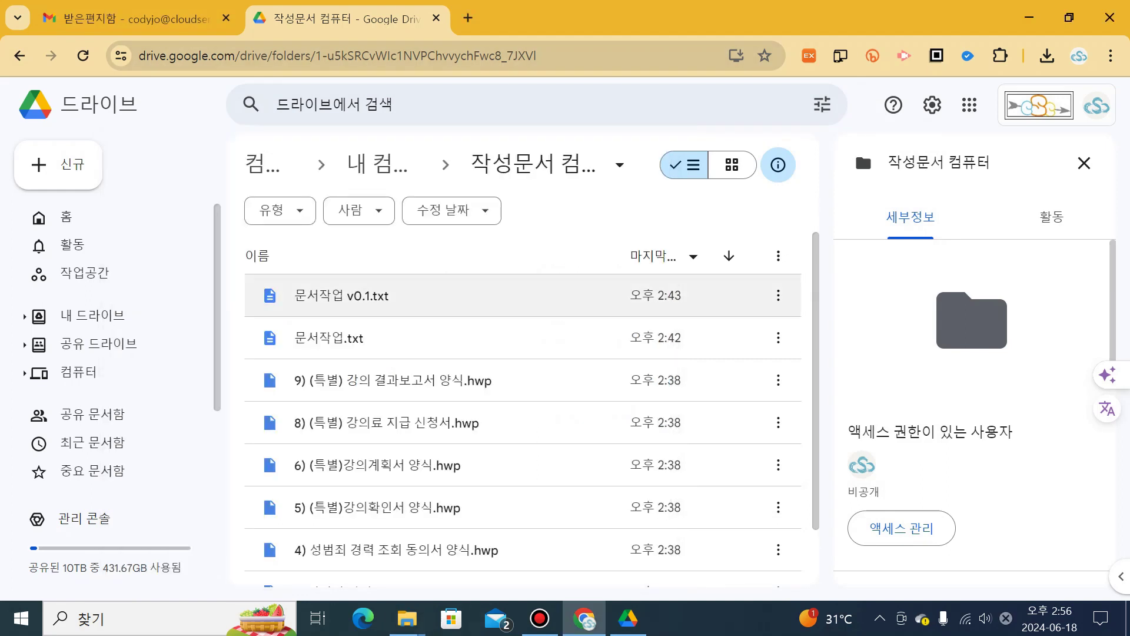
double_click(342, 295)
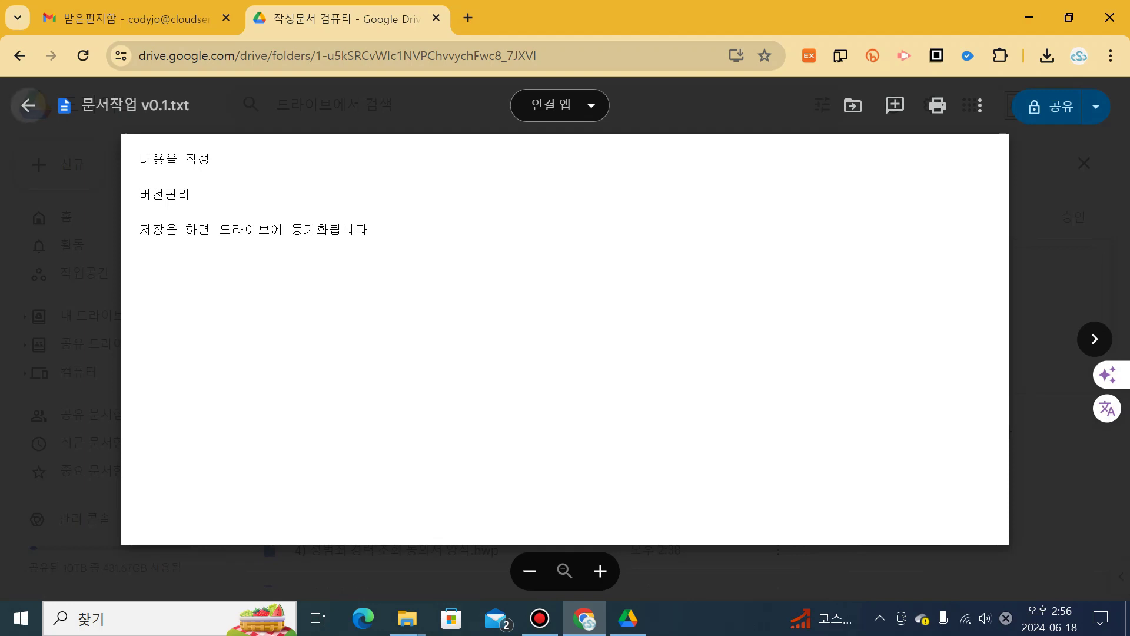
key("Escape")
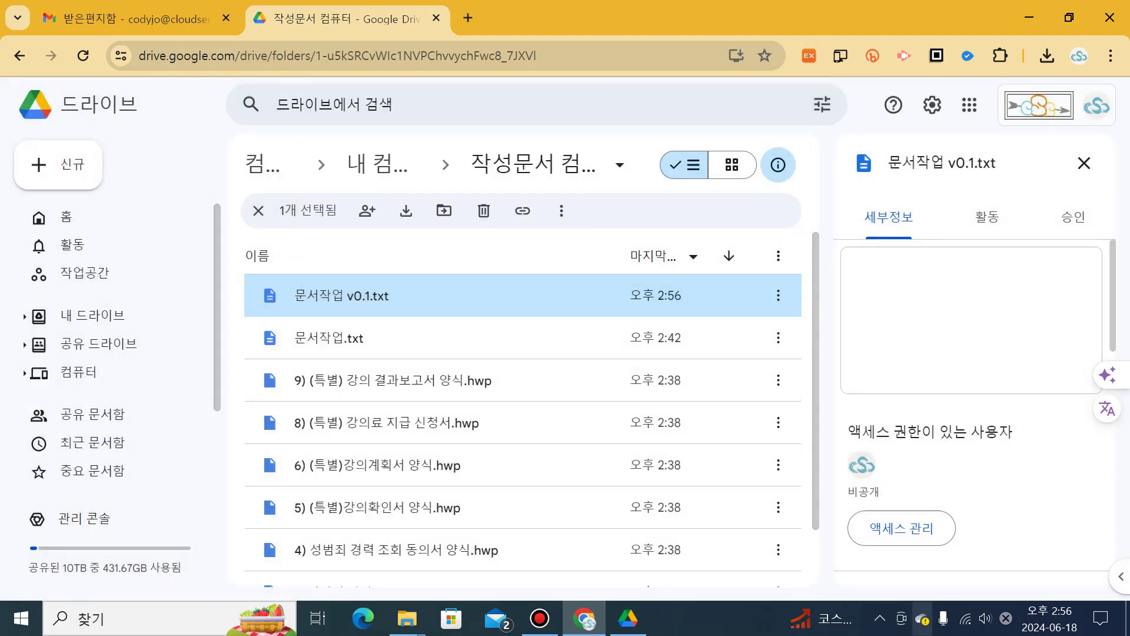
- Check the recent sync activity of Google Drive for desktop and preview 문서작업 v0.1.txt on the web again
left_click(880, 618)
left_click(899, 581)
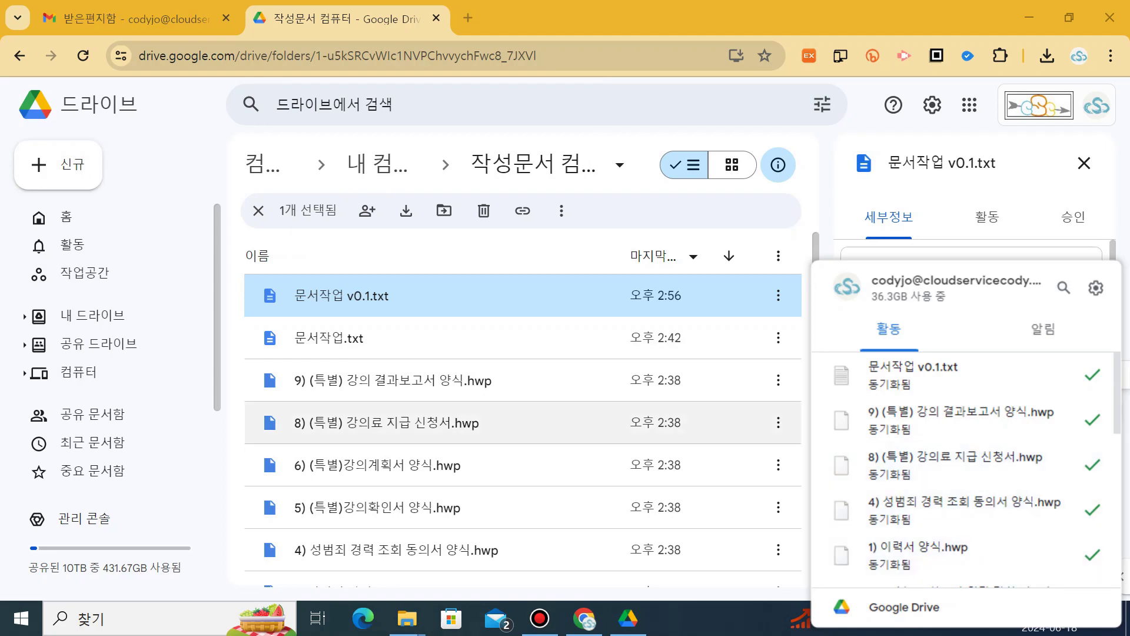
double_click(342, 296)
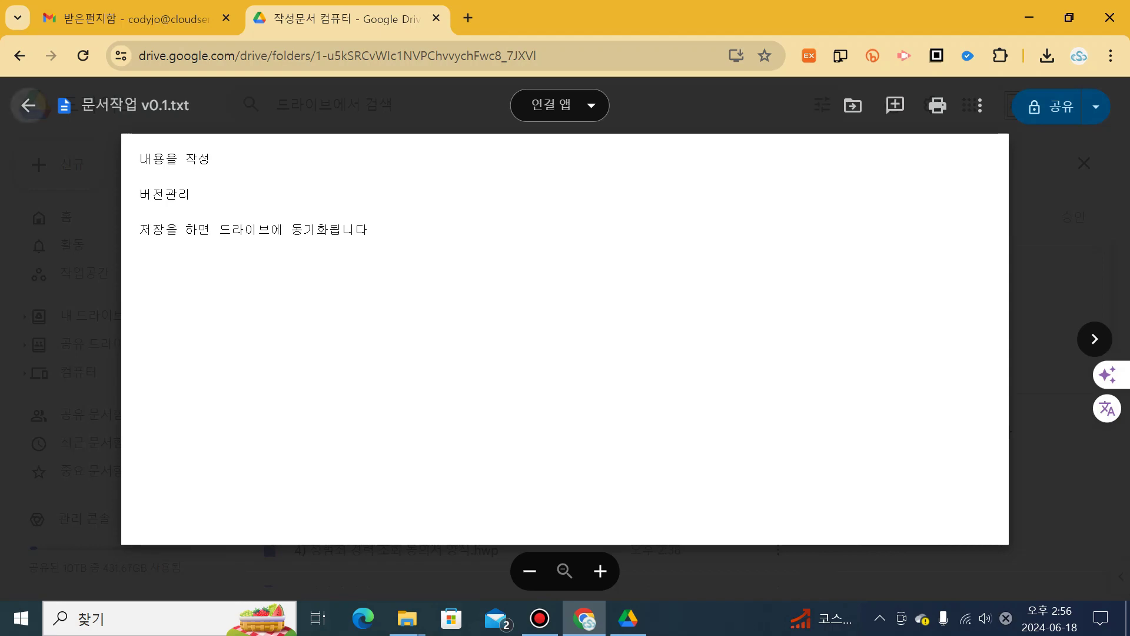
left_click(28, 105)
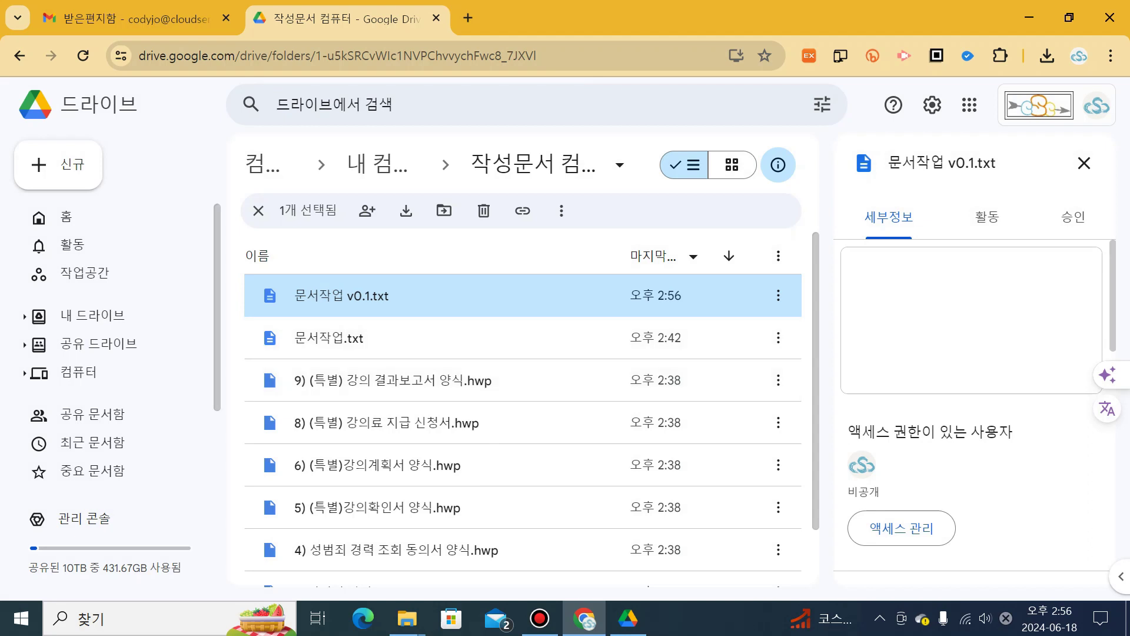
- View the version management (버전 관리) of 문서작업 v0.1.txt and close the dialog
right_click(361, 295)
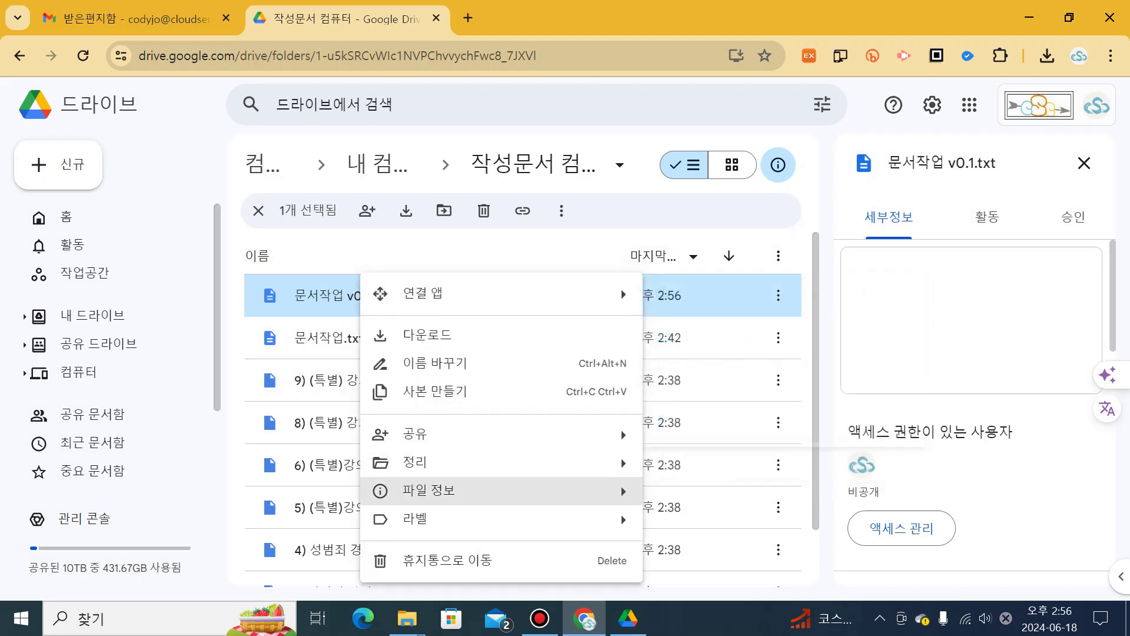
mouse_move(428, 491)
key("Up")
key("Up")
key("Return")
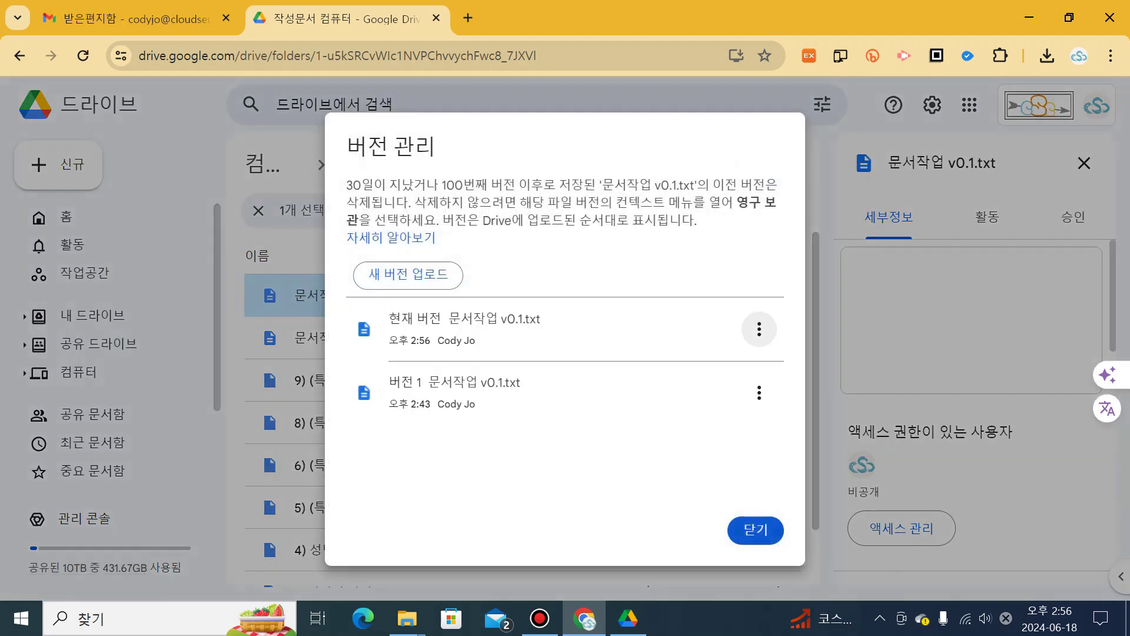
key("Escape")
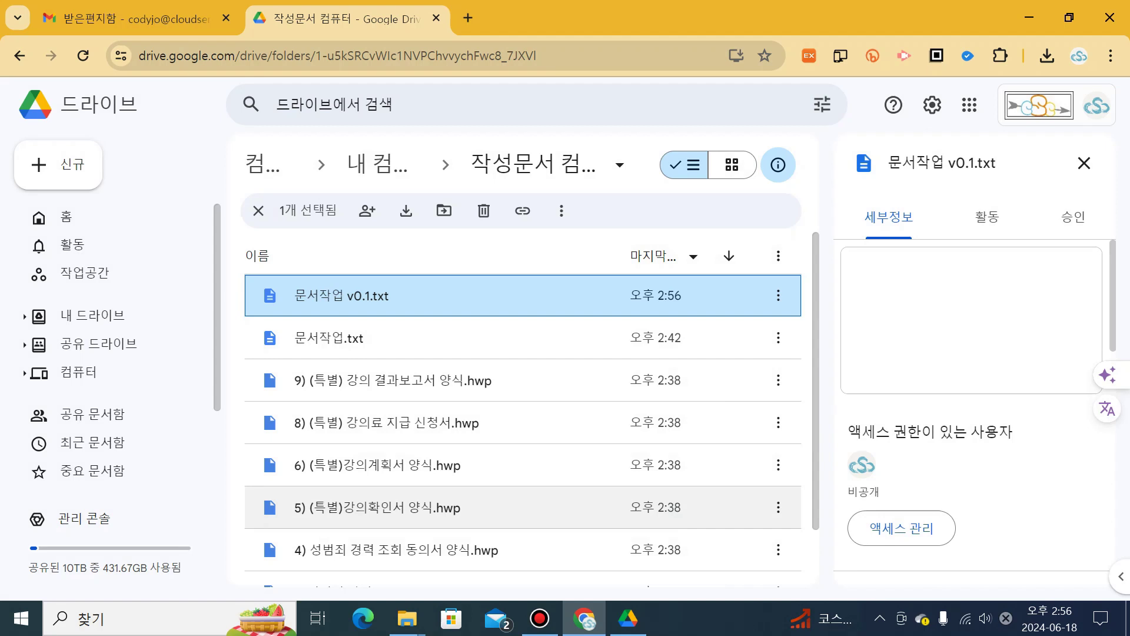
- Turn off Google Drive와 동기화 for the 작성문서 컴퓨터 folder in the desktop preferences and confirm stopping the sync
left_click(628, 618)
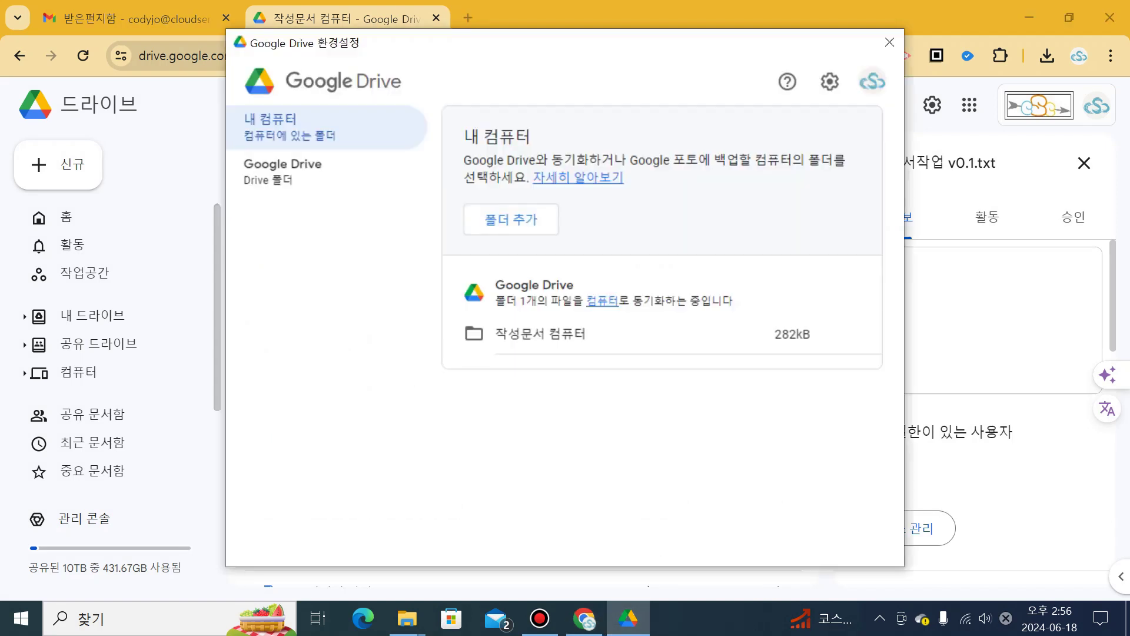
left_click(545, 336)
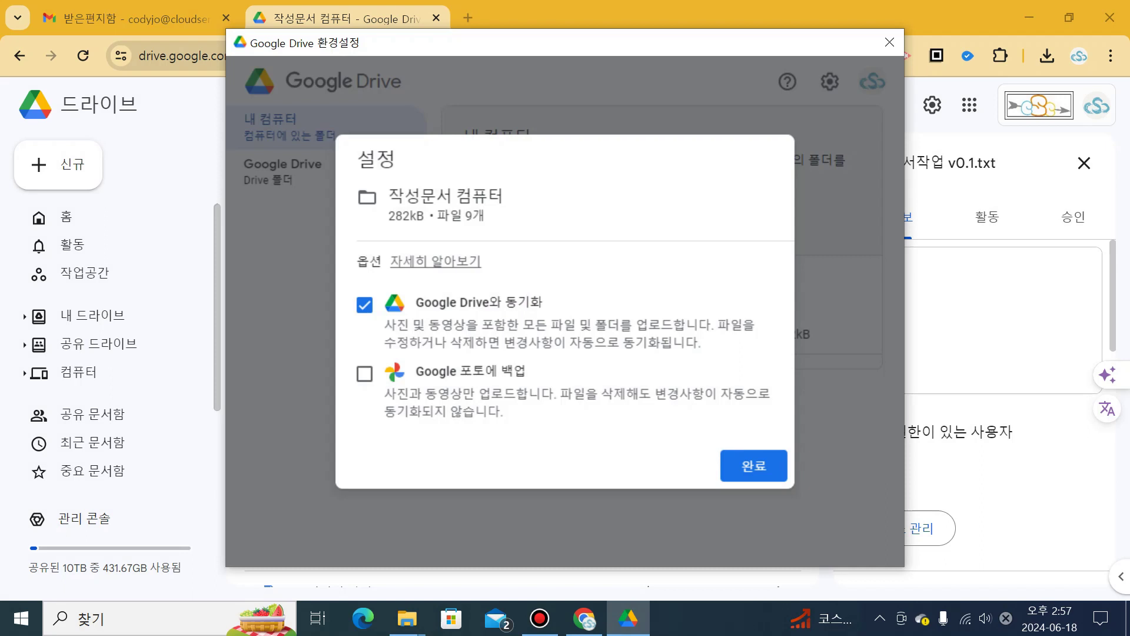
left_click(364, 304)
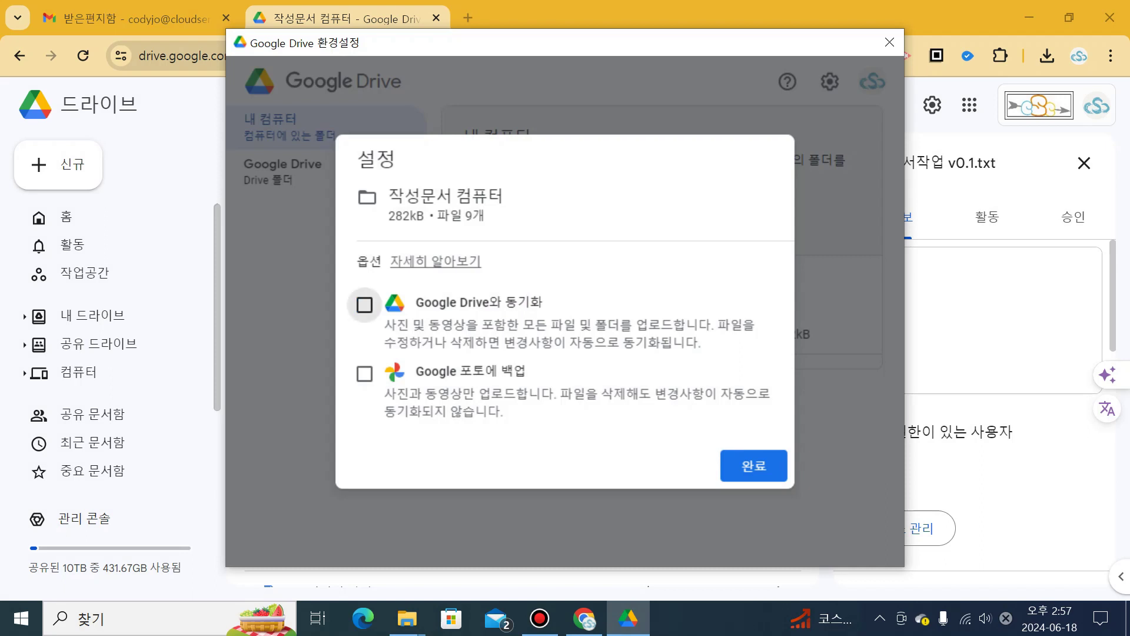
left_click(754, 466)
left_click(722, 364)
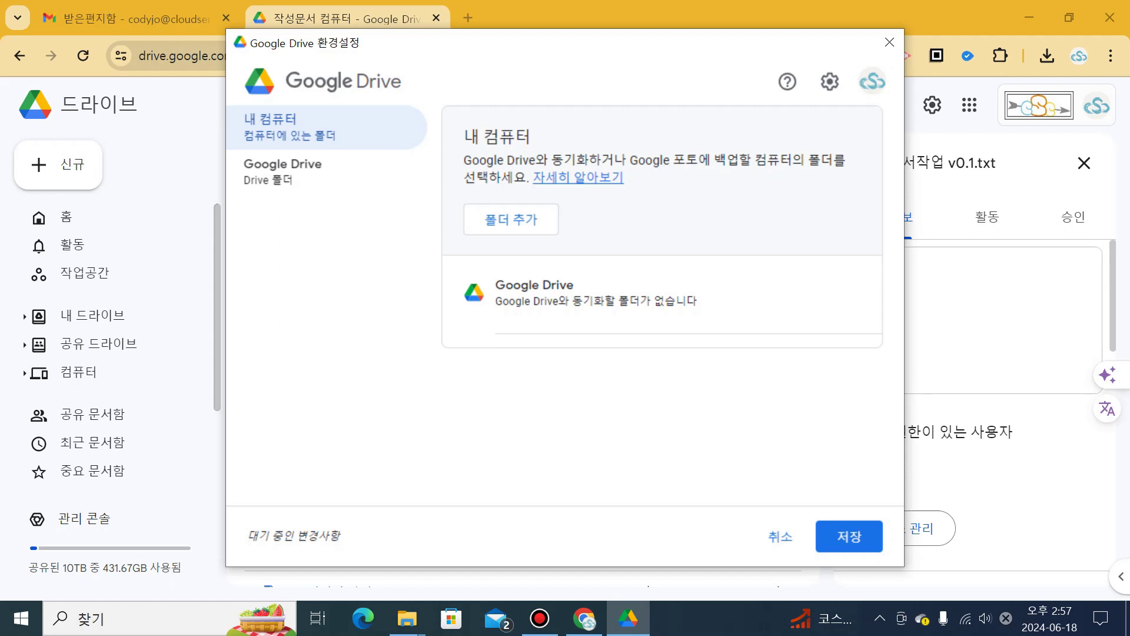
- Switch to Google Drive on the web, open the 컴퓨터 section and reload its list of synced computers
left_click(79, 372)
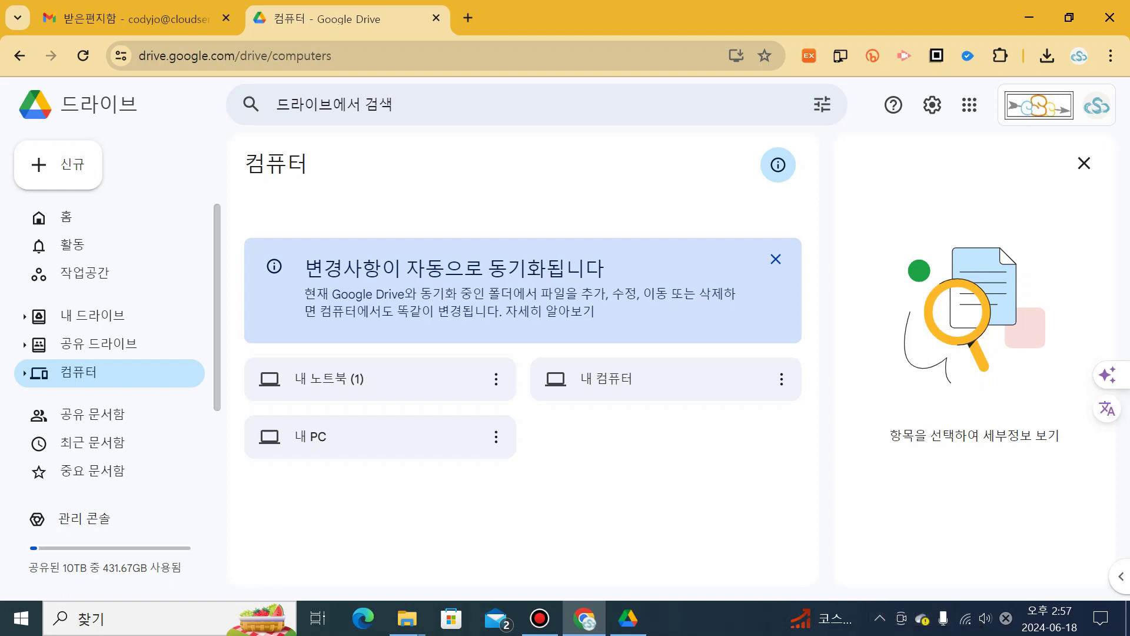
key("ctrl+l")
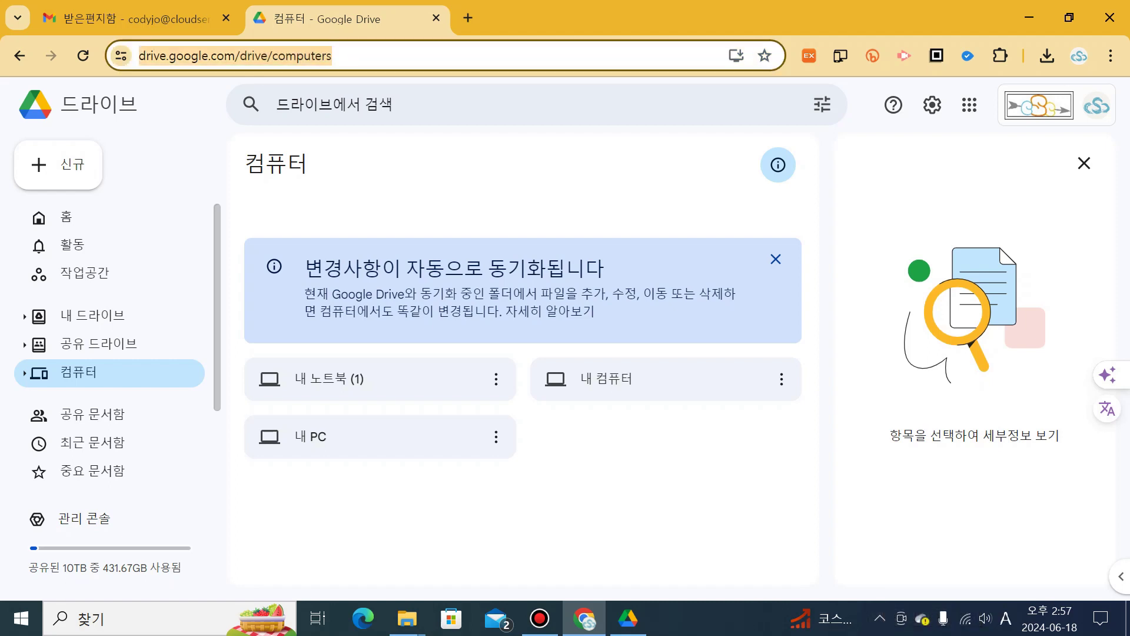
key("Return")
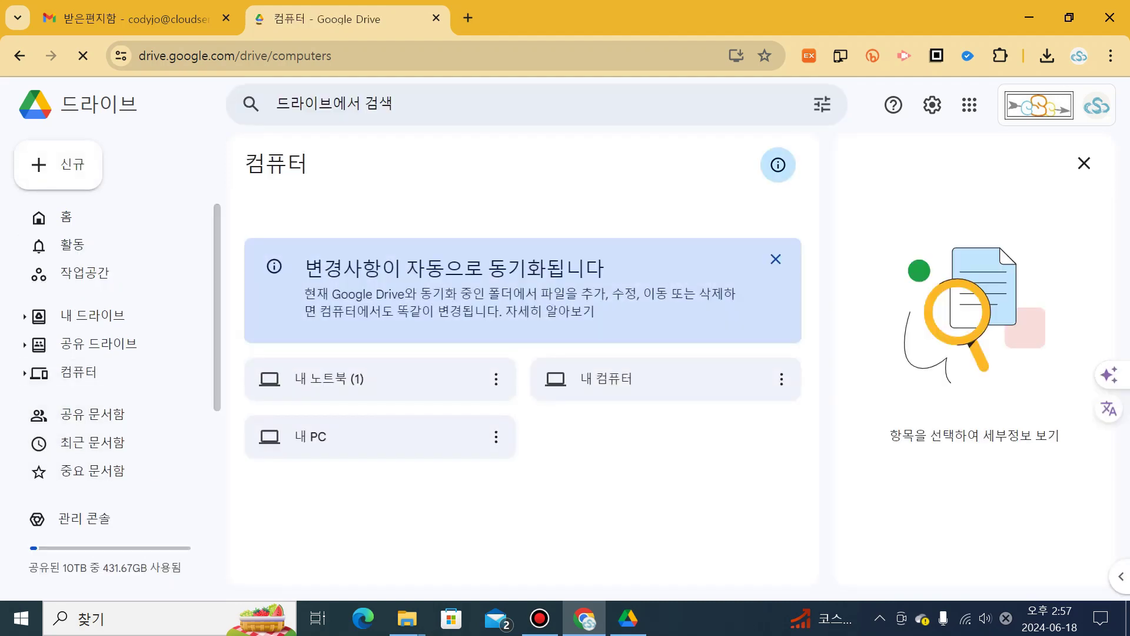
- Bring up the local 작성문서 컴퓨터 folder in File Explorer to check its files, and minimize the window
left_click(880, 618)
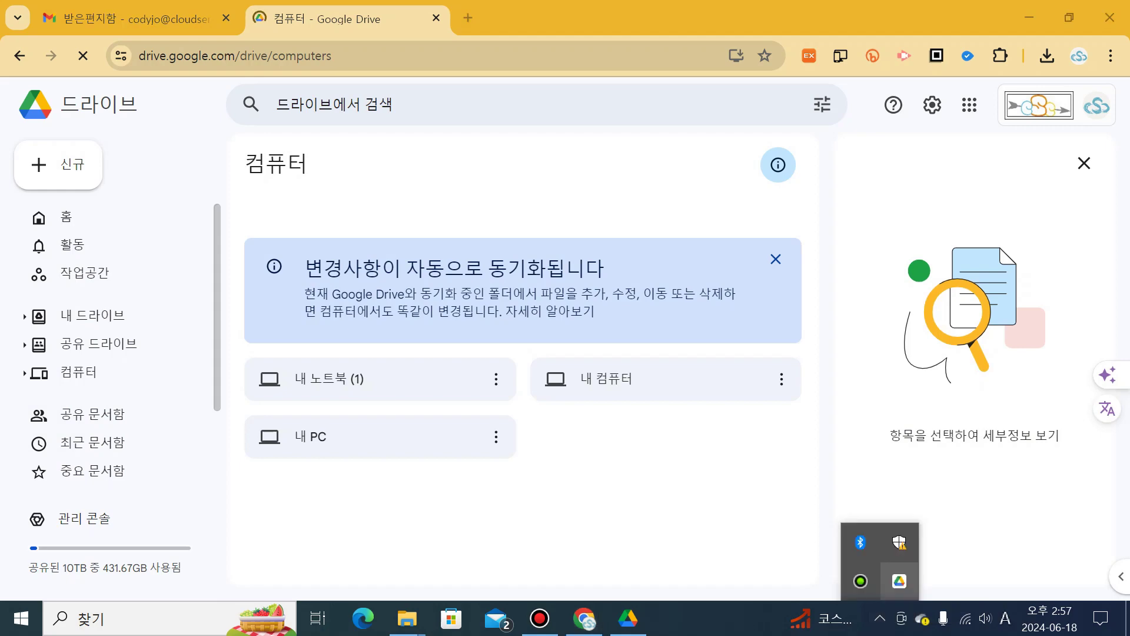
left_click(900, 581)
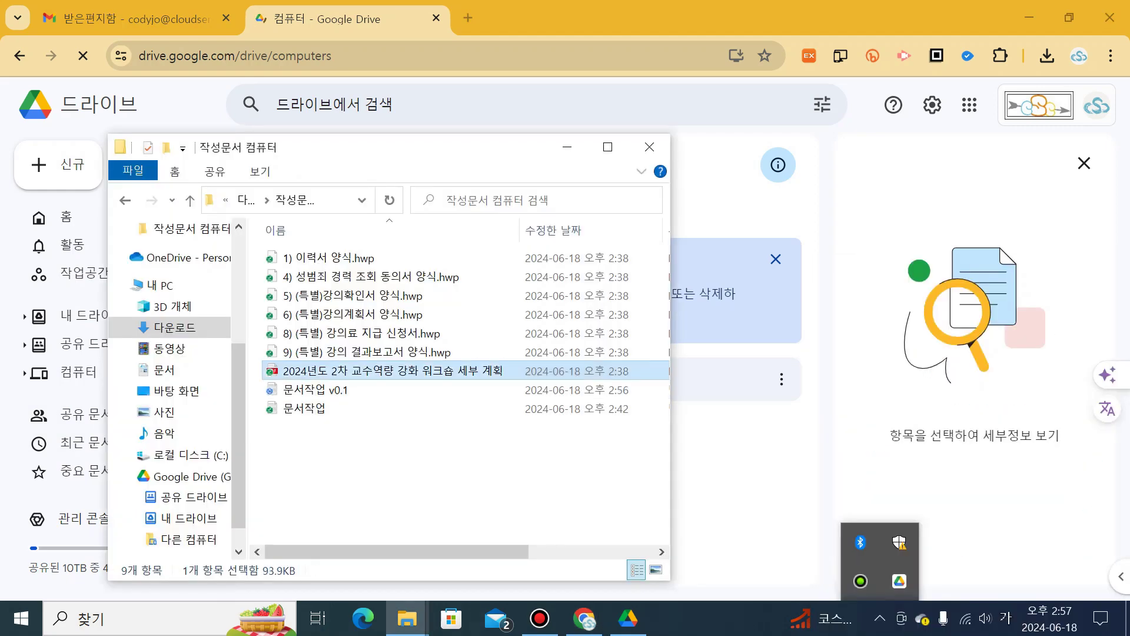
left_click(567, 148)
left_click(879, 618)
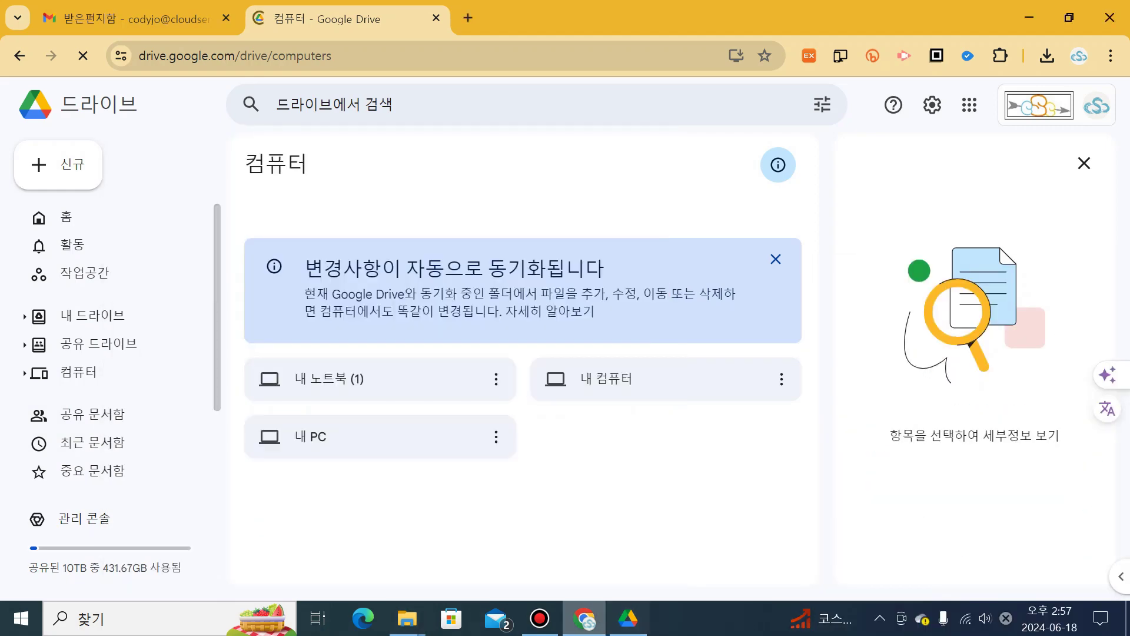
left_click(540, 618)
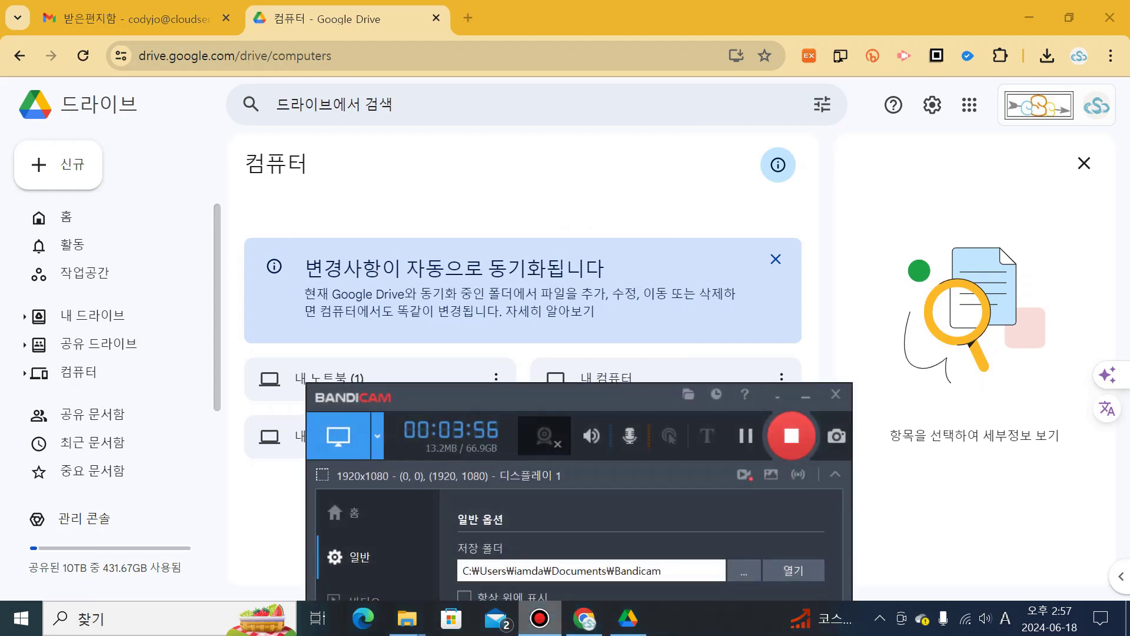